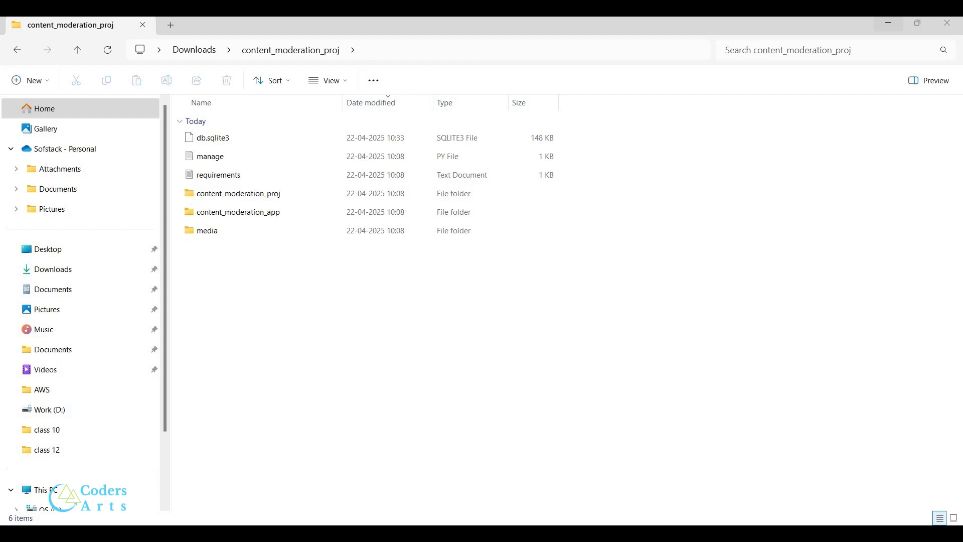
Switch to Anaconda Prompt, start the project's server with "python manage.py runserver", and open 127.0.0.1:8000 in the browser.
{"action": "key", "text": "alt+Tab"}
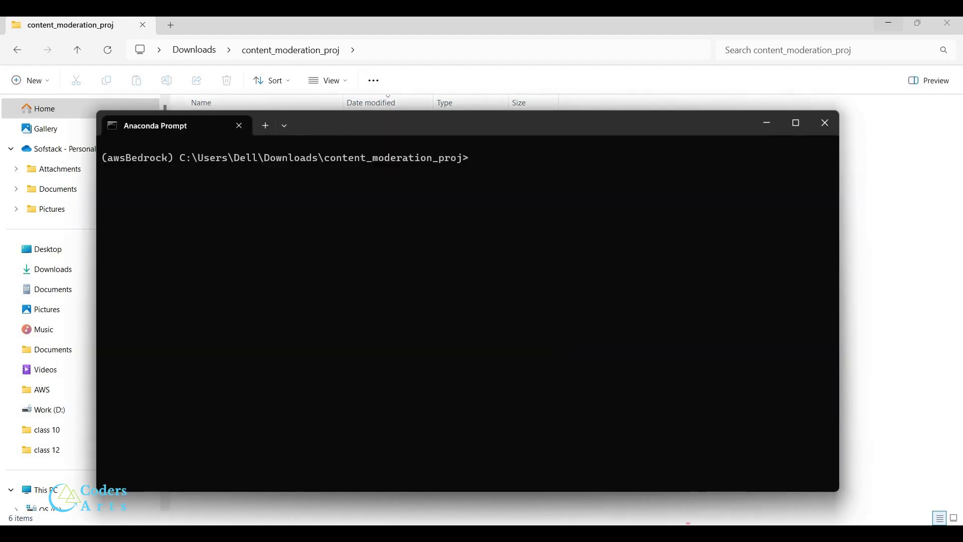
{"action": "type", "text": "python manage.p"}
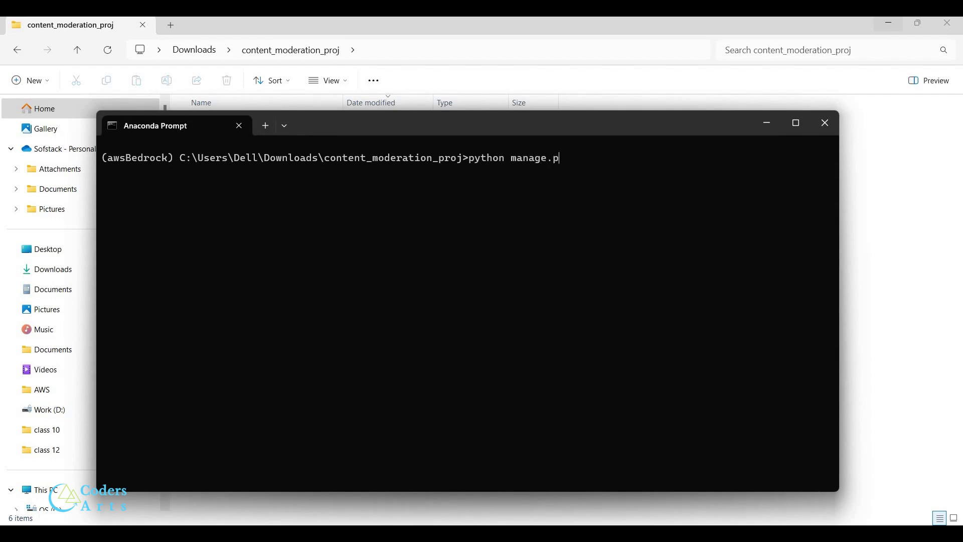
{"action": "type", "text": "y runs"}
{"action": "key", "text": "BackSpace"}
{"action": "type", "text": "server"}
{"action": "key", "text": "Return"}
{"action": "left_click", "coordinate": [350, 308], "text": "ctrl"}
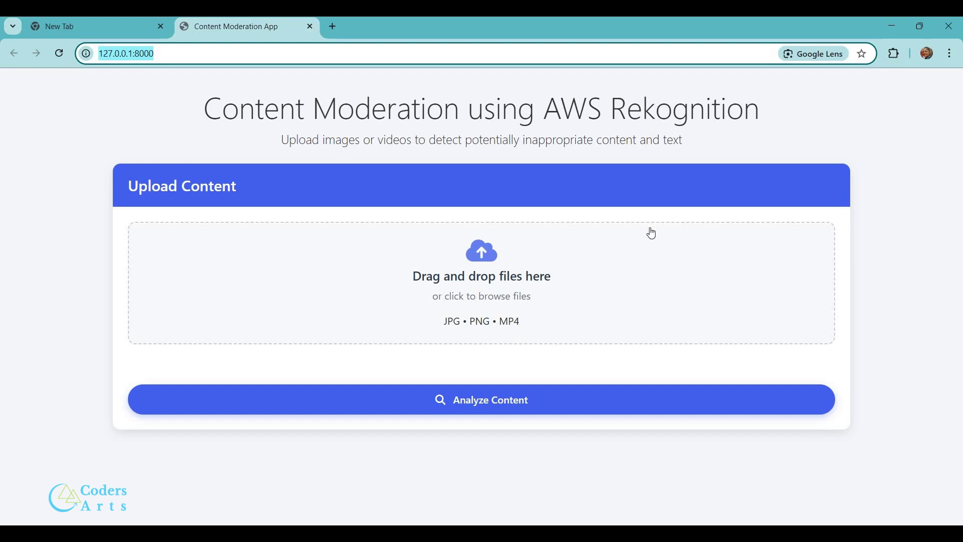
Upload the image "children and guns" from the AWS folder and analyze its content.
{"action": "left_click", "coordinate": [541, 282]}
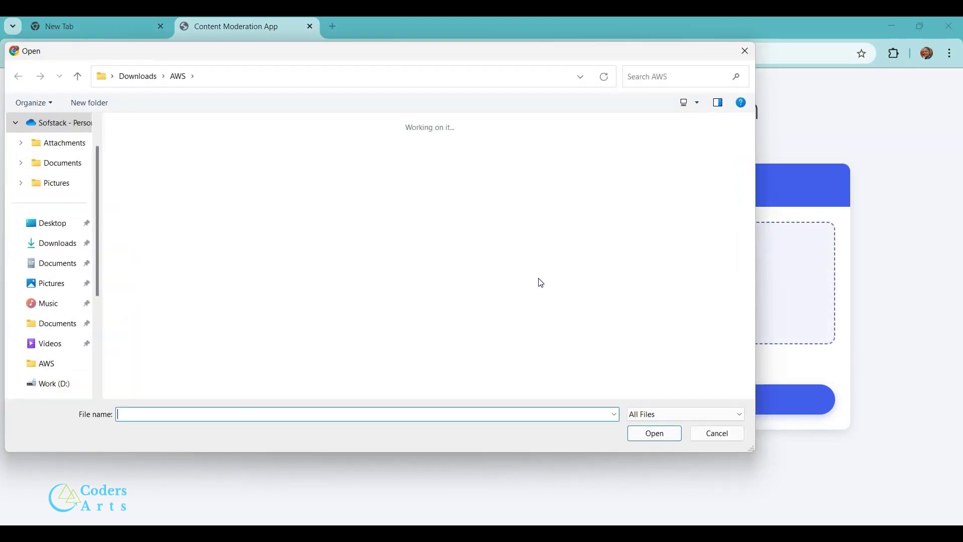
{"action": "left_click", "coordinate": [377, 301]}
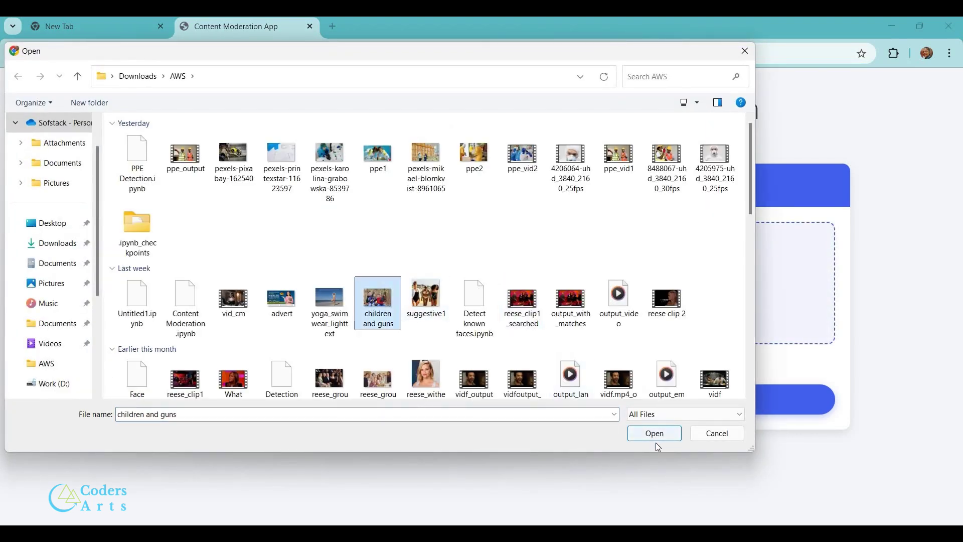
{"action": "left_click", "coordinate": [658, 438]}
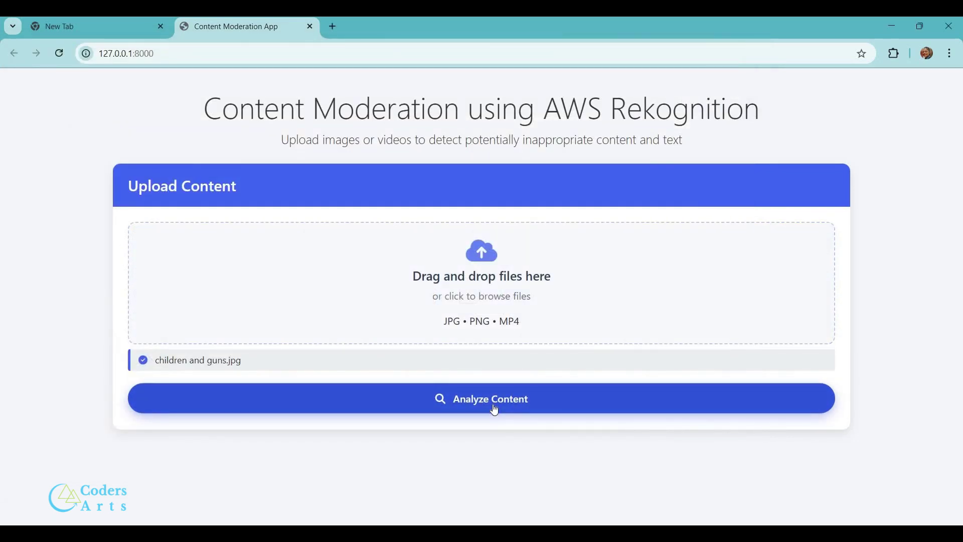
{"action": "left_click", "coordinate": [493, 408]}
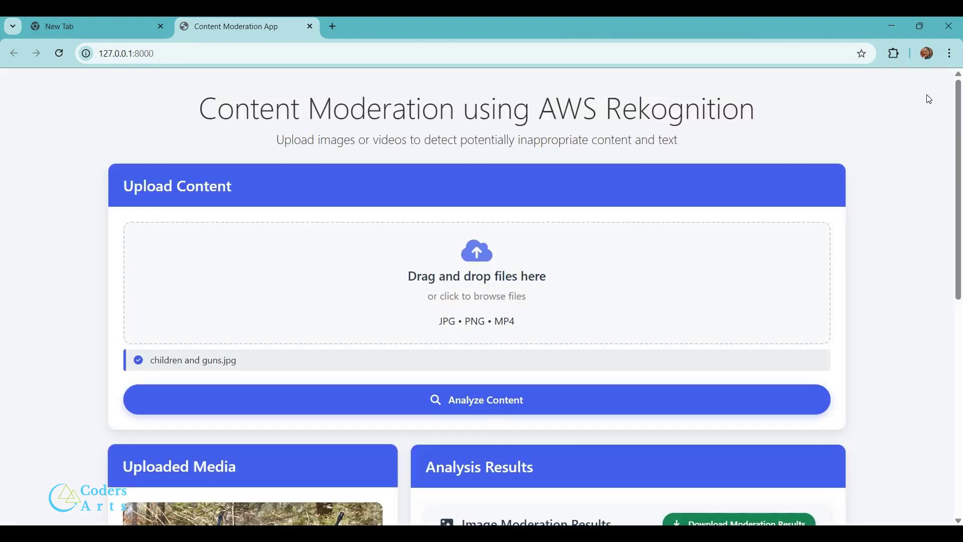
Examine the uploaded image up close and review its image moderation results.
{"action": "scroll", "coordinate": [929, 99], "scroll_direction": "down", "scroll_amount": 7}
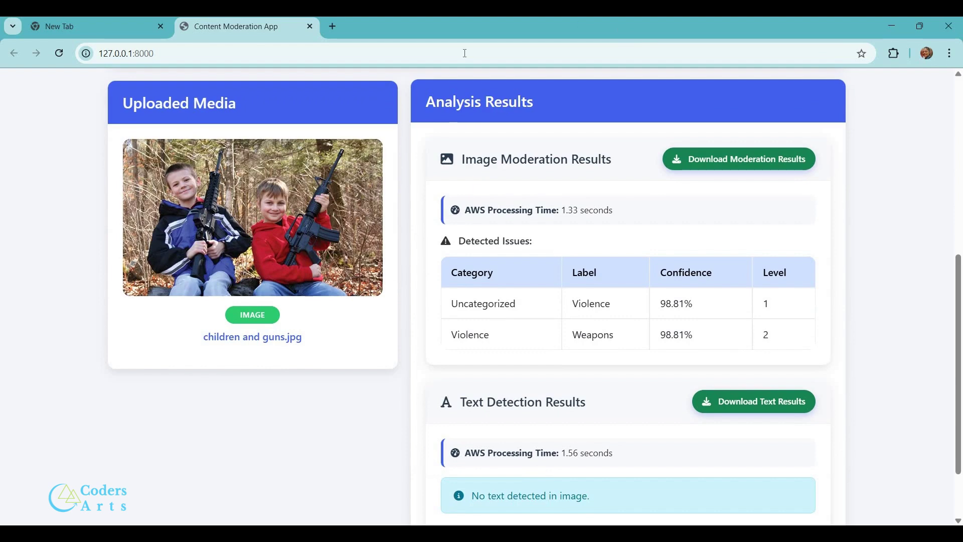
{"action": "scroll", "coordinate": [294, 196], "scroll_direction": "up", "scroll_amount": 5}
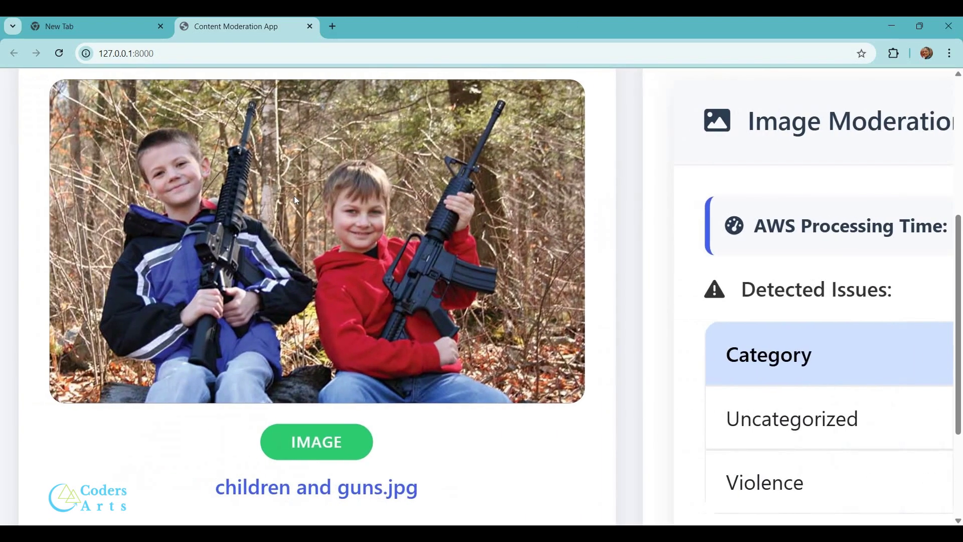
{"action": "scroll", "coordinate": [294, 196], "scroll_direction": "up", "scroll_amount": 1}
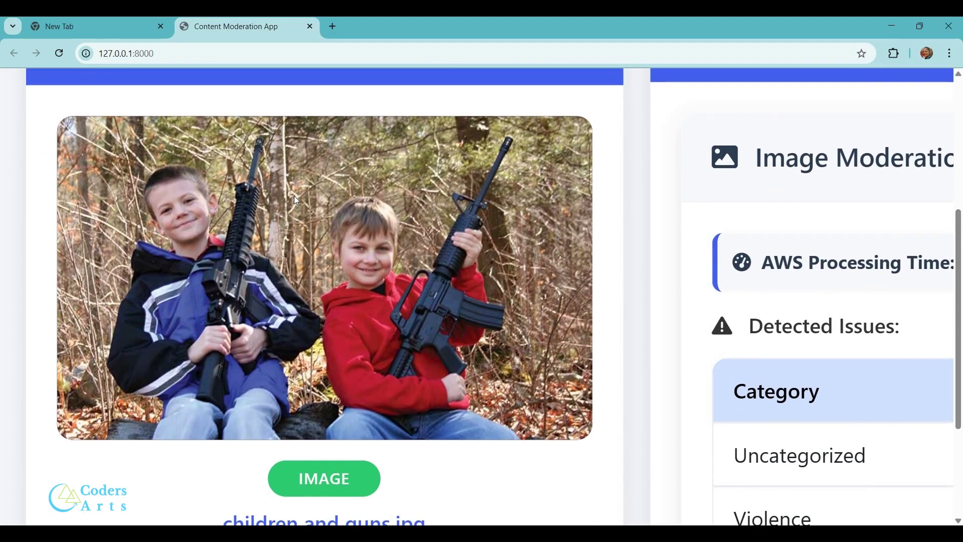
{"action": "scroll", "coordinate": [294, 196], "scroll_direction": "right", "scroll_amount": 5}
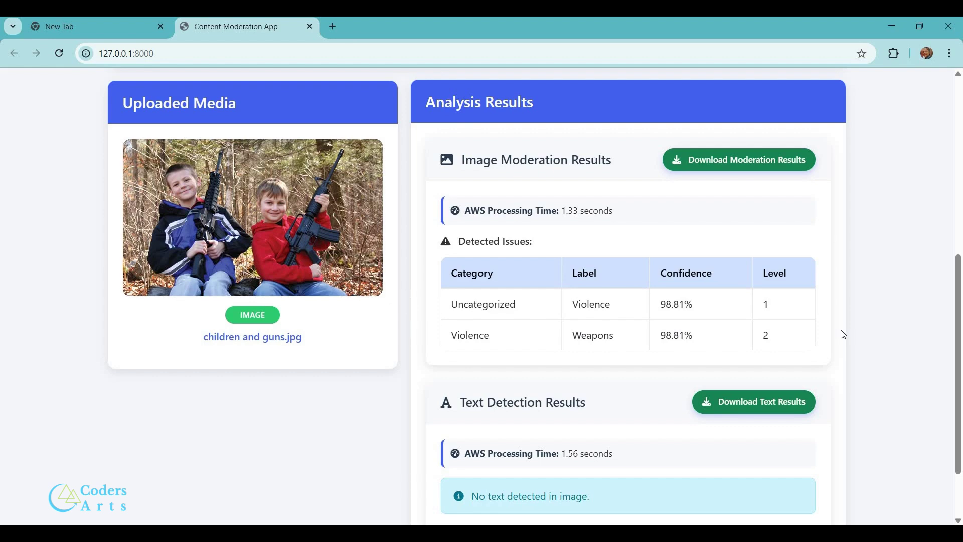
Switch to the Amazon Rekognition guide on the moderation APIs and read the Label Categories section and the start of its table.
{"action": "left_click", "coordinate": [333, 29]}
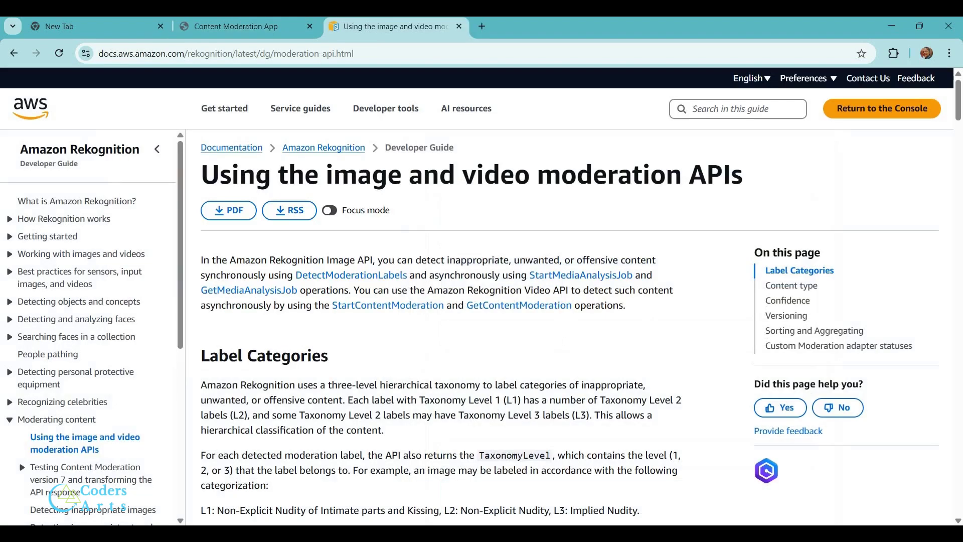
{"action": "scroll", "coordinate": [453, 399], "scroll_direction": "down", "scroll_amount": 4}
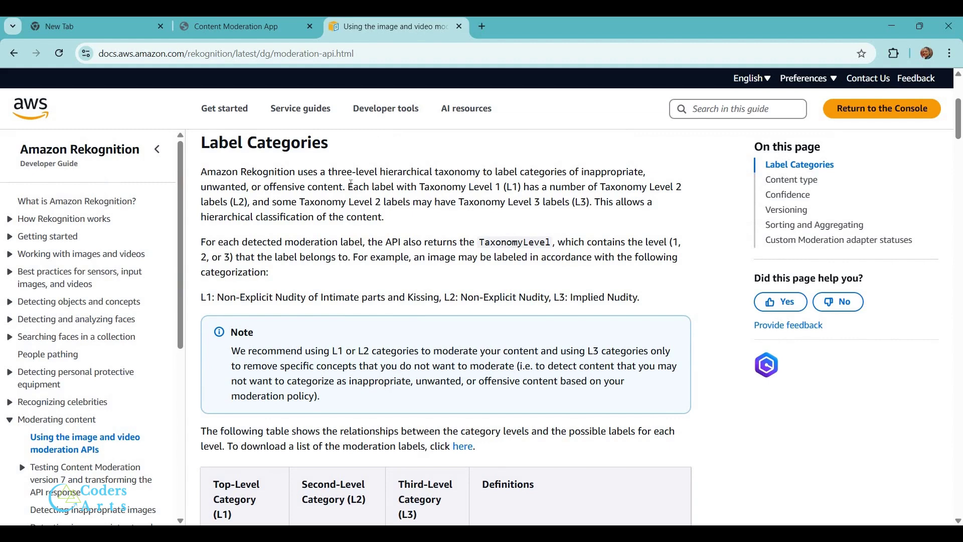
{"action": "scroll", "coordinate": [368, 328], "scroll_direction": "down", "scroll_amount": 6}
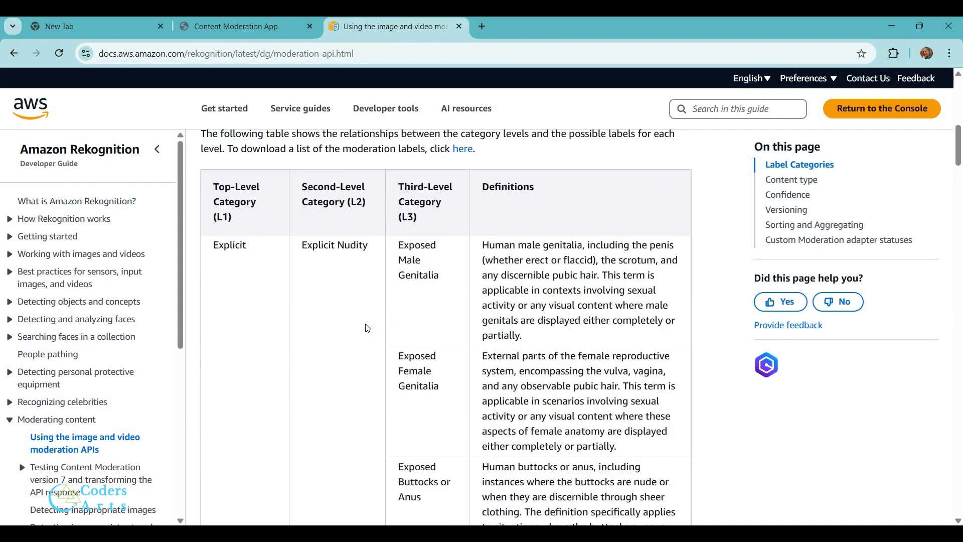
{"action": "scroll", "coordinate": [368, 328], "scroll_direction": "up", "scroll_amount": 1}
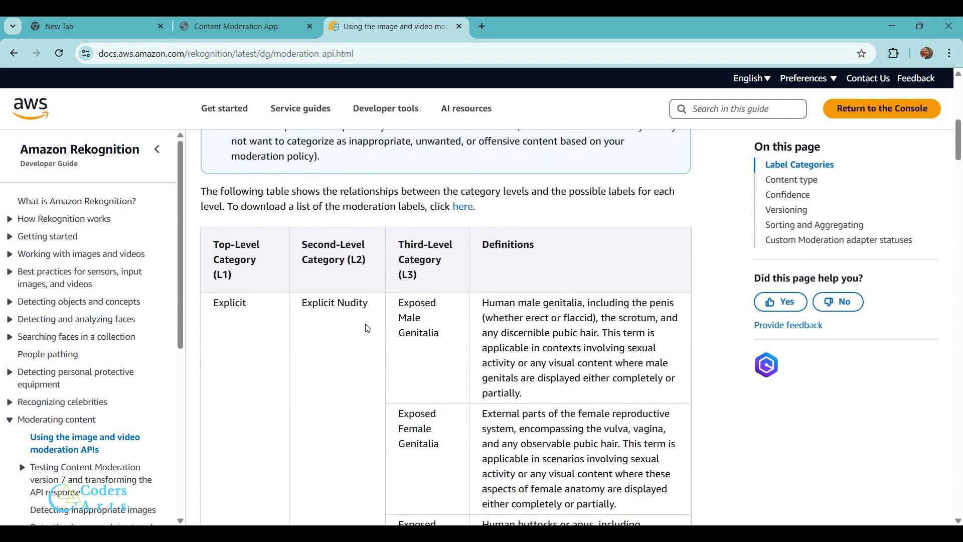
{"action": "scroll", "coordinate": [368, 328], "scroll_direction": "down", "scroll_amount": 1}
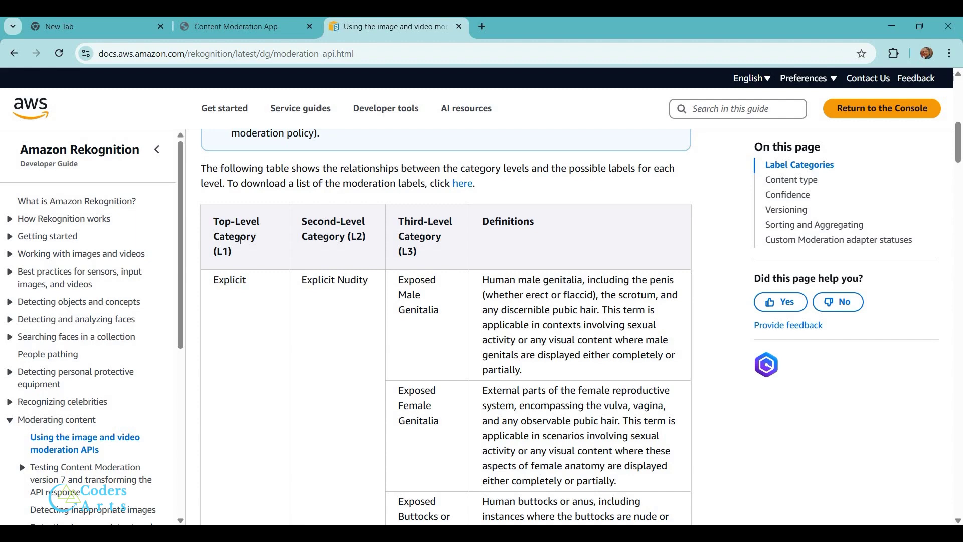
{"action": "scroll", "coordinate": [240, 295], "scroll_direction": "down", "scroll_amount": 2}
{"action": "scroll", "coordinate": [239, 295], "scroll_direction": "down", "scroll_amount": 4}
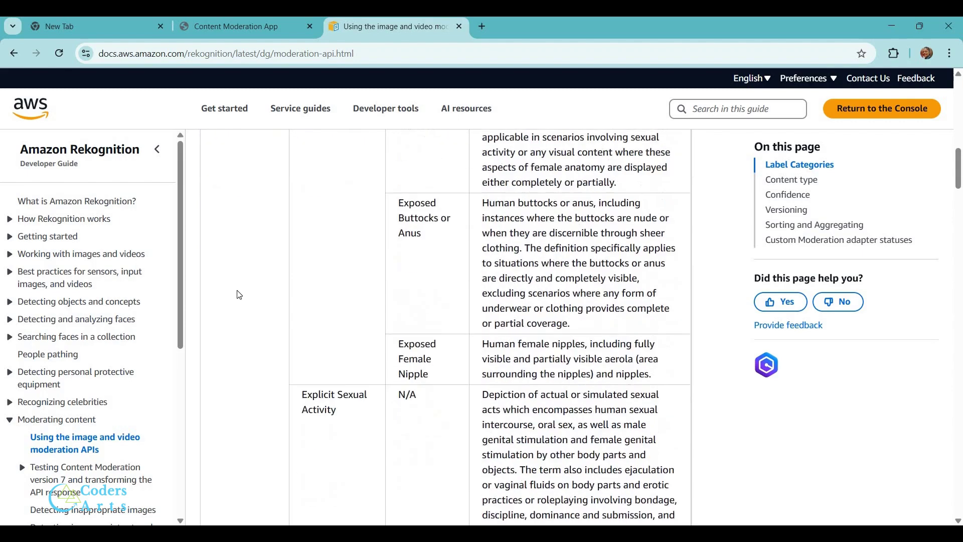
{"action": "scroll", "coordinate": [354, 303], "scroll_direction": "up", "scroll_amount": 3}
{"action": "scroll", "coordinate": [355, 303], "scroll_direction": "up", "scroll_amount": 5}
Examine the Violence rows of the label category table, including Weapons and Graphic Violence, and continue to the Drugs & Tobacco rows.
{"action": "scroll", "coordinate": [355, 303], "scroll_direction": "down", "scroll_amount": 18}
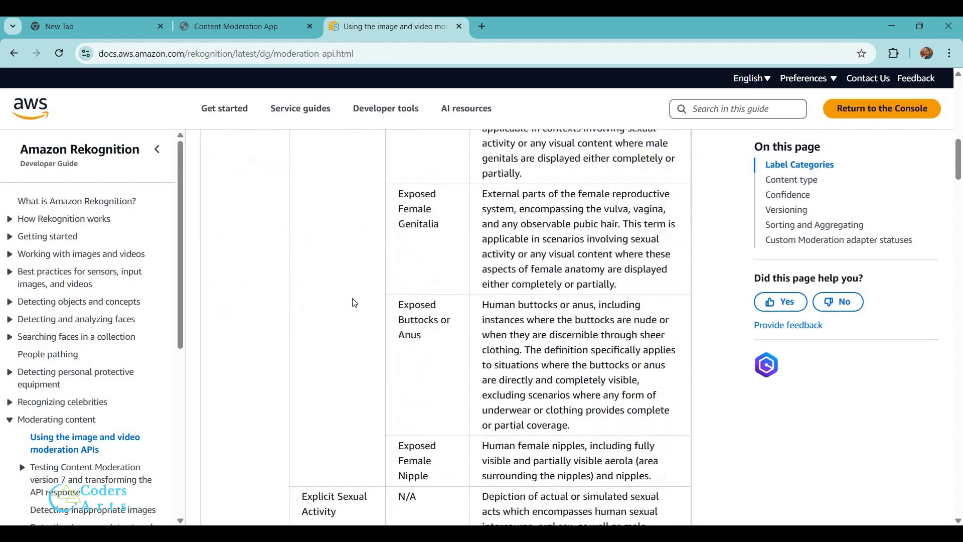
{"action": "scroll", "coordinate": [355, 303], "scroll_direction": "down", "scroll_amount": 15}
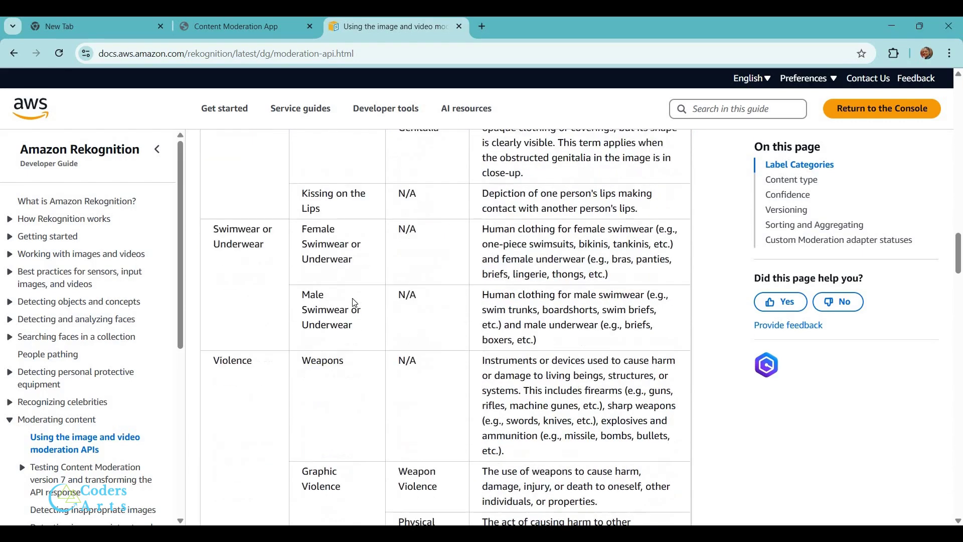
{"action": "scroll", "coordinate": [355, 303], "scroll_direction": "down", "scroll_amount": 3}
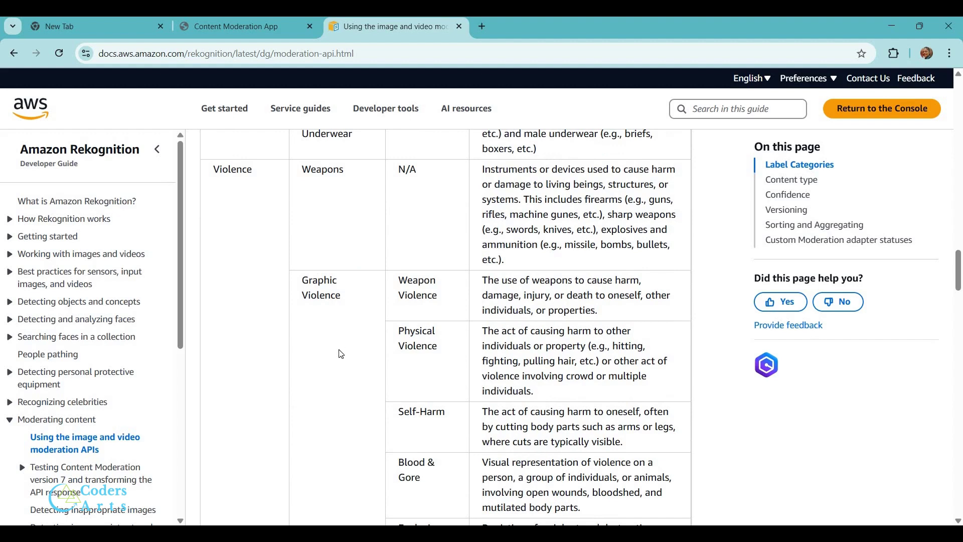
{"action": "scroll", "coordinate": [324, 217], "scroll_direction": "up", "scroll_amount": 1}
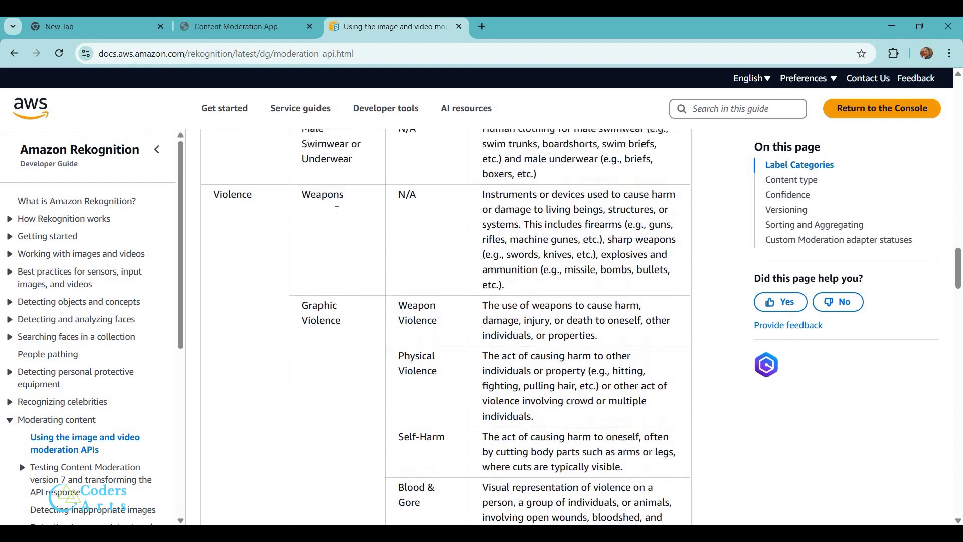
{"action": "scroll", "coordinate": [432, 217], "scroll_direction": "down", "scroll_amount": 1}
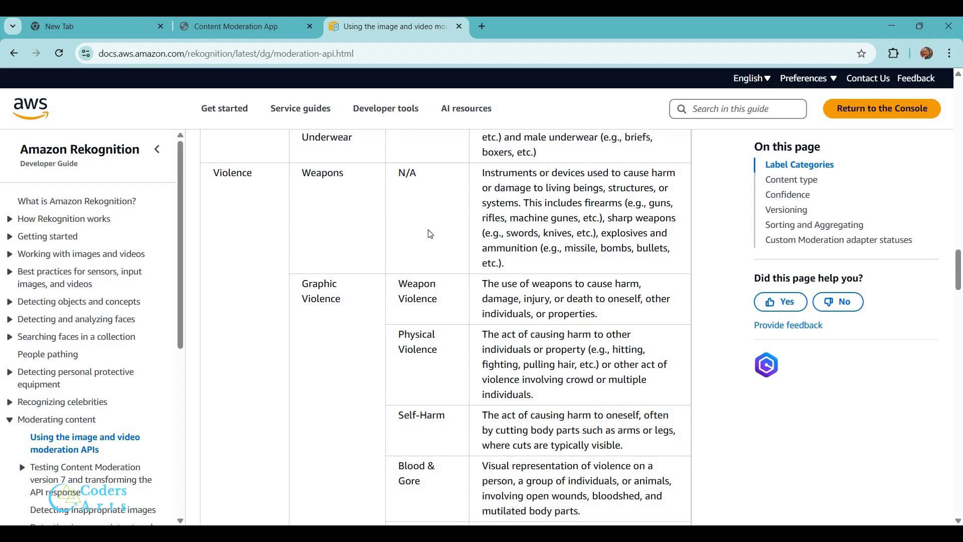
{"action": "scroll", "coordinate": [370, 362], "scroll_direction": "down", "scroll_amount": 3}
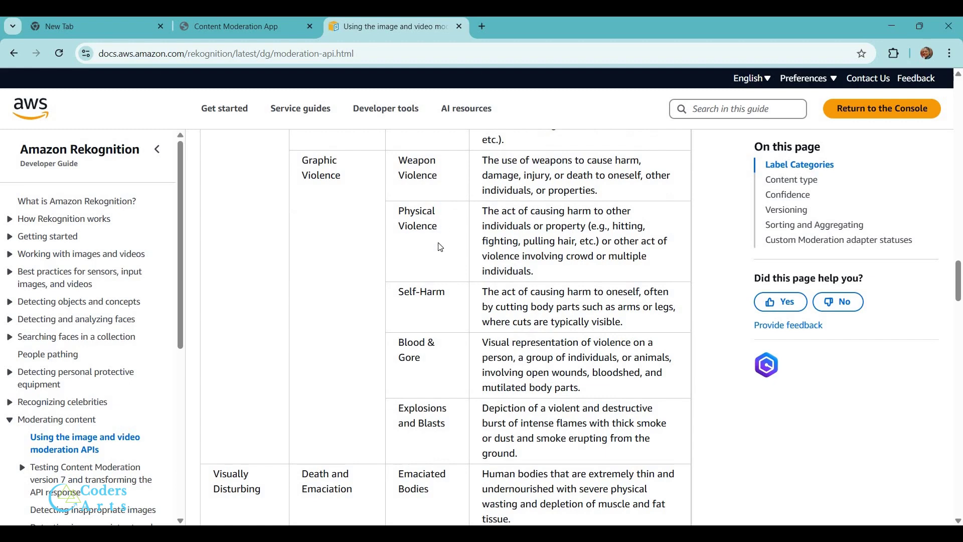
{"action": "scroll", "coordinate": [440, 247], "scroll_direction": "down", "scroll_amount": 8}
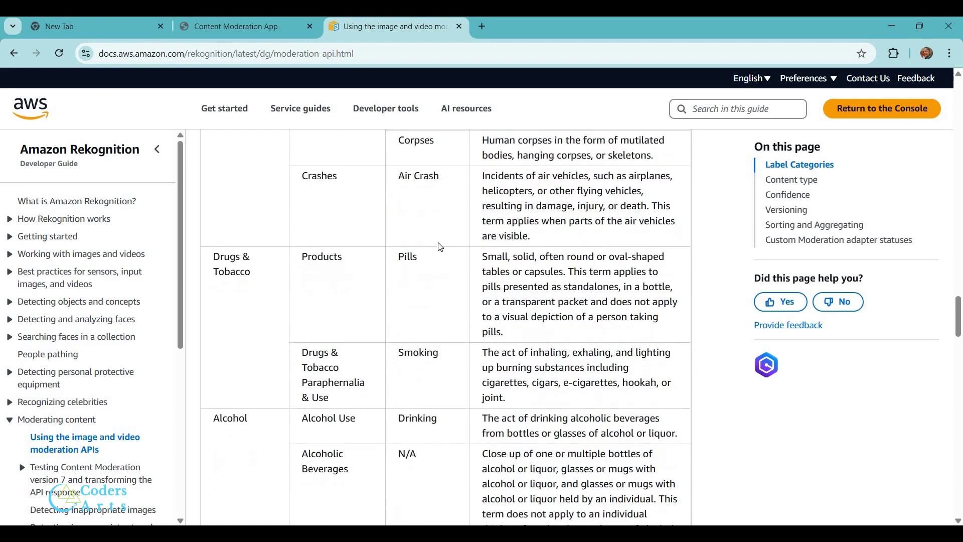
Reread the taxonomy level explanation under Label Categories and review the table again through the Visually Disturbing and Drugs & Tobacco rows.
{"action": "scroll", "coordinate": [440, 247], "scroll_direction": "up", "scroll_amount": 20}
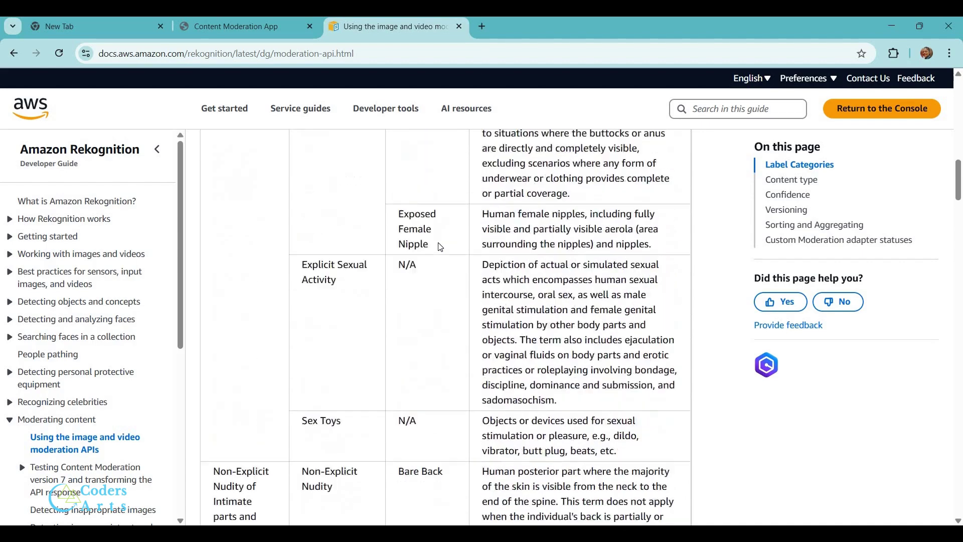
{"action": "scroll", "coordinate": [439, 247], "scroll_direction": "up", "scroll_amount": 15}
{"action": "scroll", "coordinate": [440, 246], "scroll_direction": "down", "scroll_amount": 2}
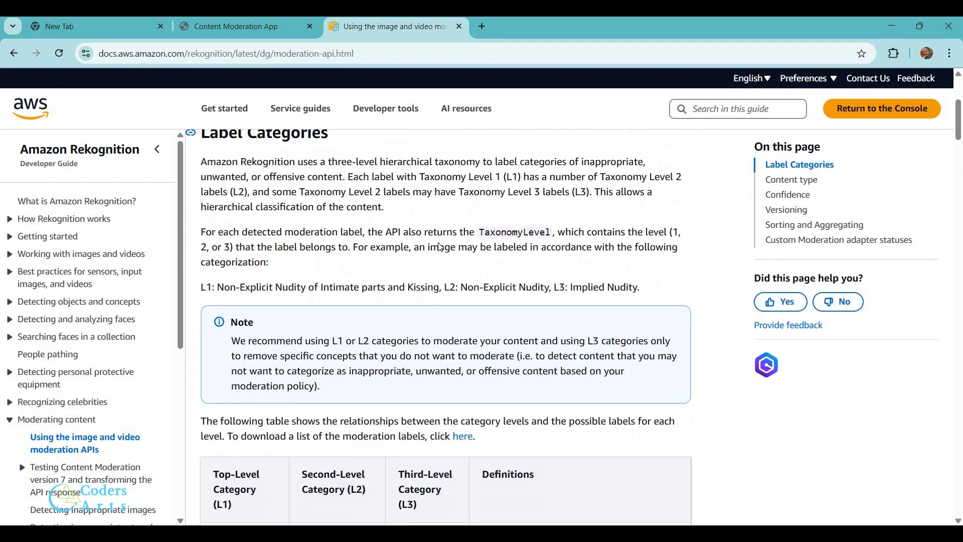
{"action": "scroll", "coordinate": [439, 246], "scroll_direction": "up", "scroll_amount": 1}
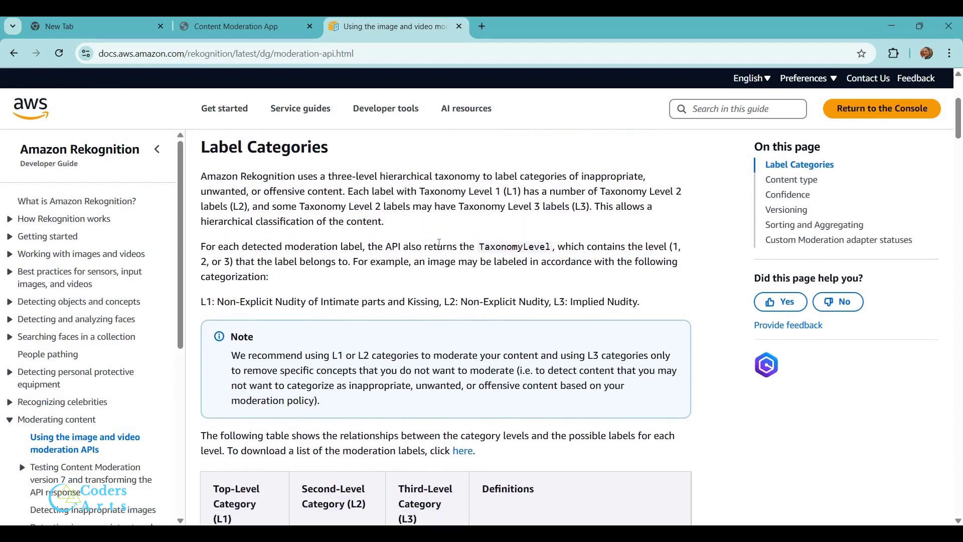
{"action": "scroll", "coordinate": [440, 243], "scroll_direction": "down", "scroll_amount": 13}
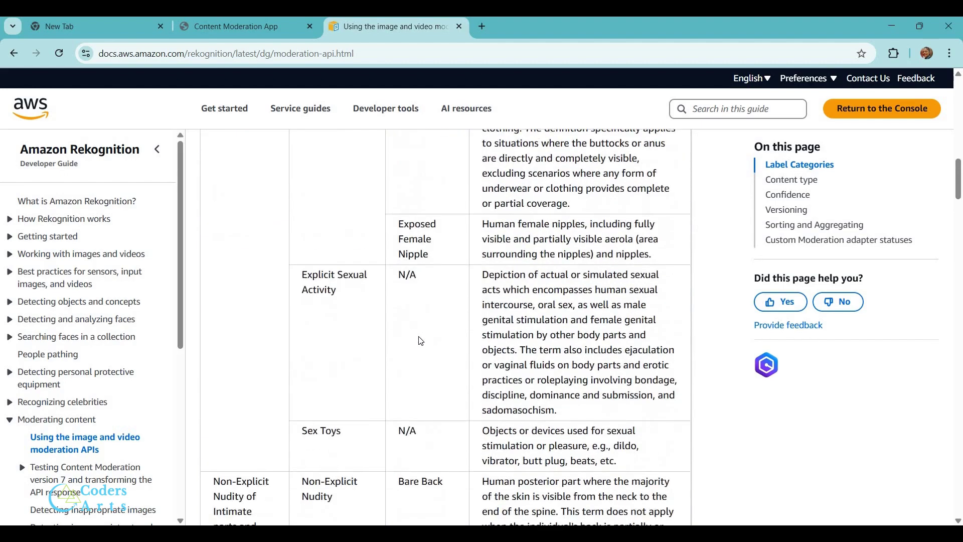
{"action": "scroll", "coordinate": [421, 341], "scroll_direction": "down", "scroll_amount": 15}
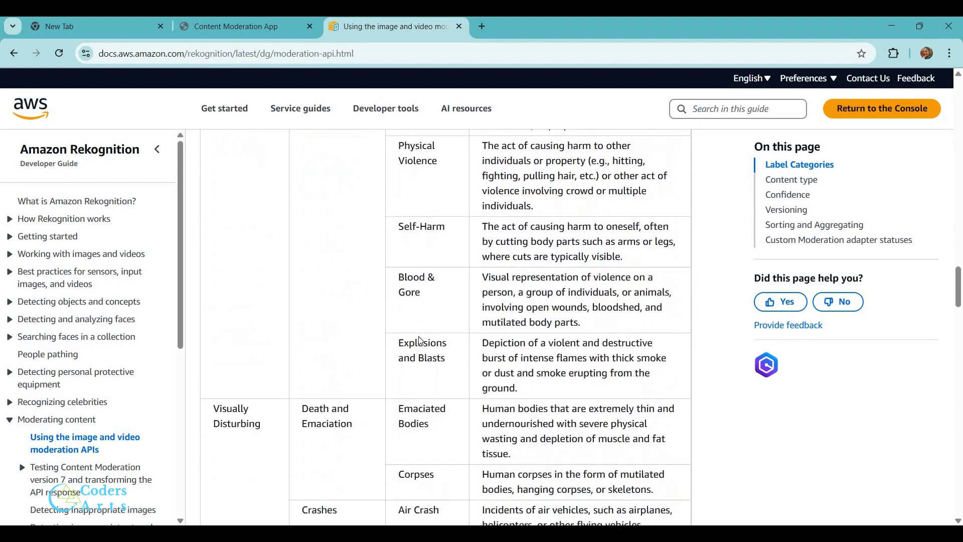
{"action": "scroll", "coordinate": [420, 341], "scroll_direction": "down", "scroll_amount": 5}
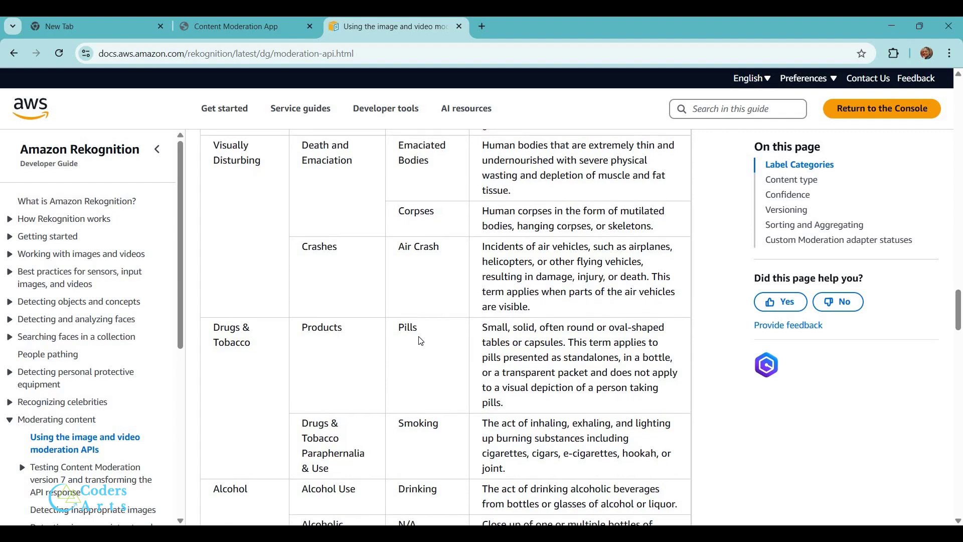
Return to the Content Moderation App page and review the detected issues and the text detection results.
{"action": "left_click", "coordinate": [259, 36]}
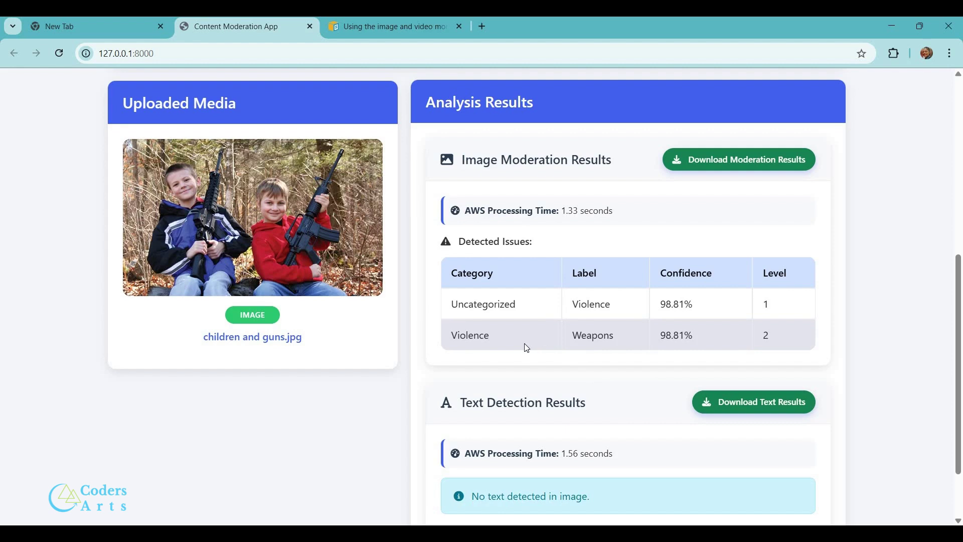
{"action": "scroll", "coordinate": [526, 347], "scroll_direction": "down", "scroll_amount": 2}
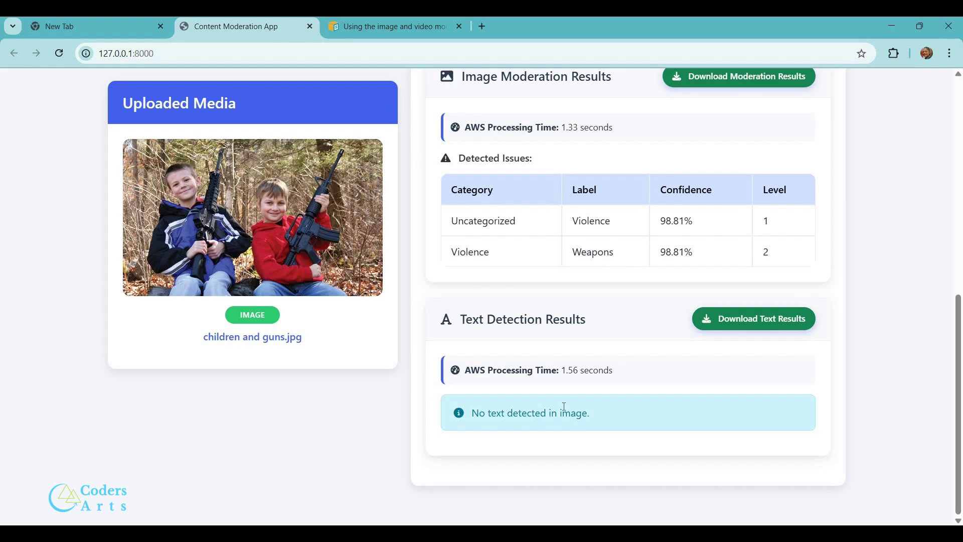
Upload yoga_swimwear_lighttext.jpg from the AWS folder and analyze its content.
{"action": "scroll", "coordinate": [564, 407], "scroll_direction": "up", "scroll_amount": 6}
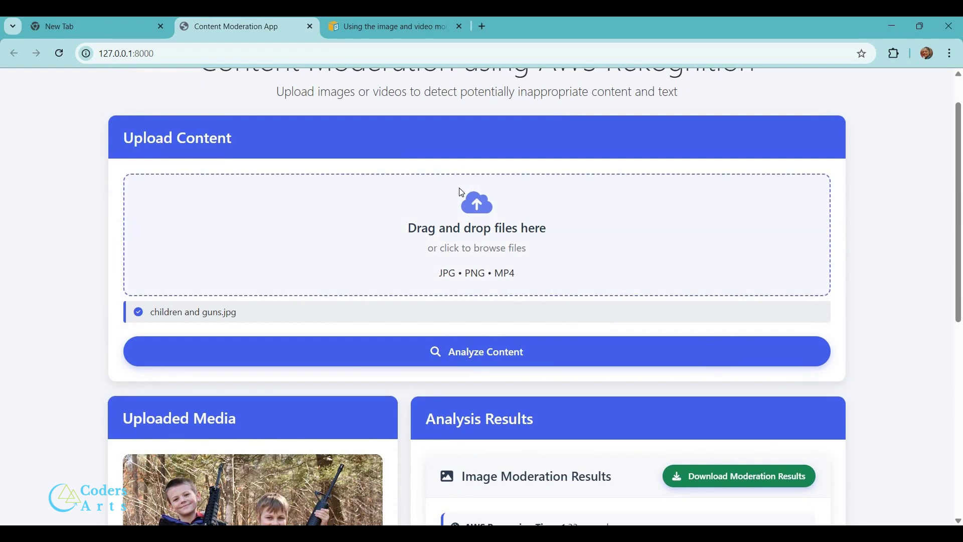
{"action": "left_click", "coordinate": [461, 193]}
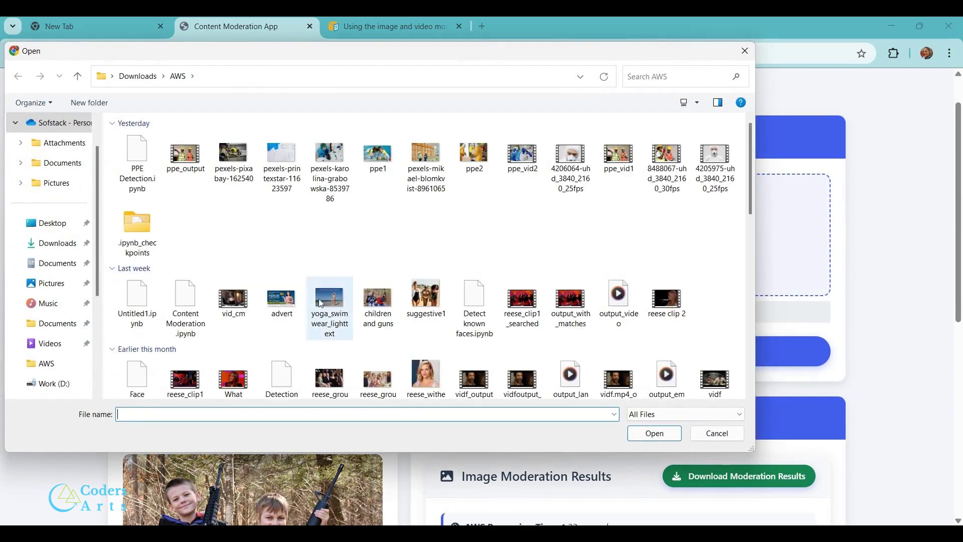
{"action": "left_click", "coordinate": [318, 299]}
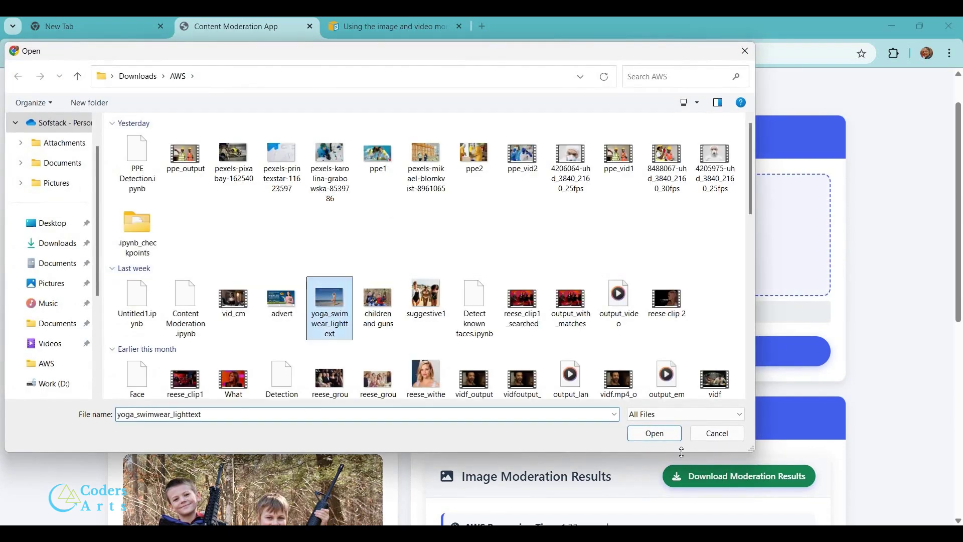
{"action": "left_click", "coordinate": [653, 434]}
{"action": "scroll", "coordinate": [617, 396], "scroll_direction": "down", "scroll_amount": 2}
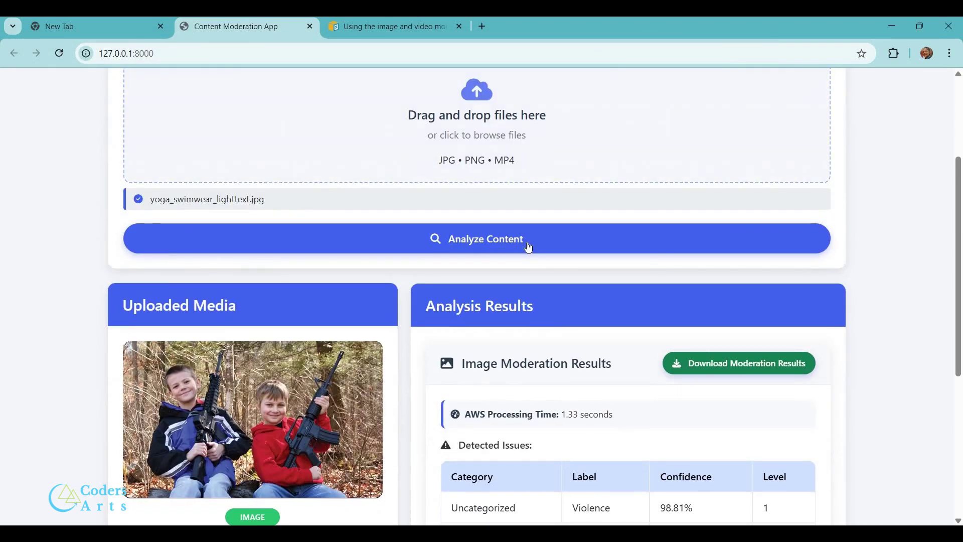
{"action": "left_click", "coordinate": [528, 246]}
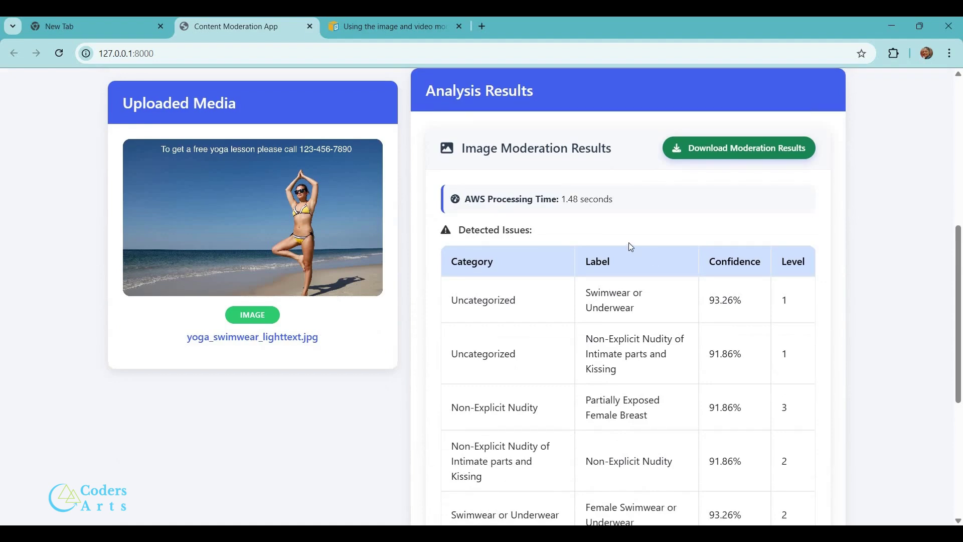
Inspect the uploaded yoga image up close and review its detected moderation issues and text detection results.
{"action": "scroll", "coordinate": [243, 207], "scroll_direction": "up", "scroll_amount": 5}
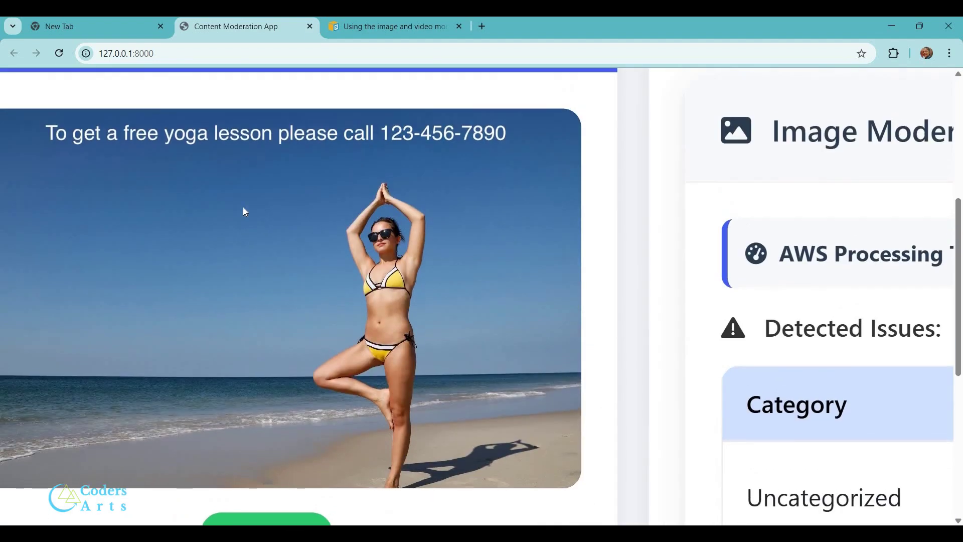
{"action": "scroll", "coordinate": [245, 212], "scroll_direction": "right", "scroll_amount": 8}
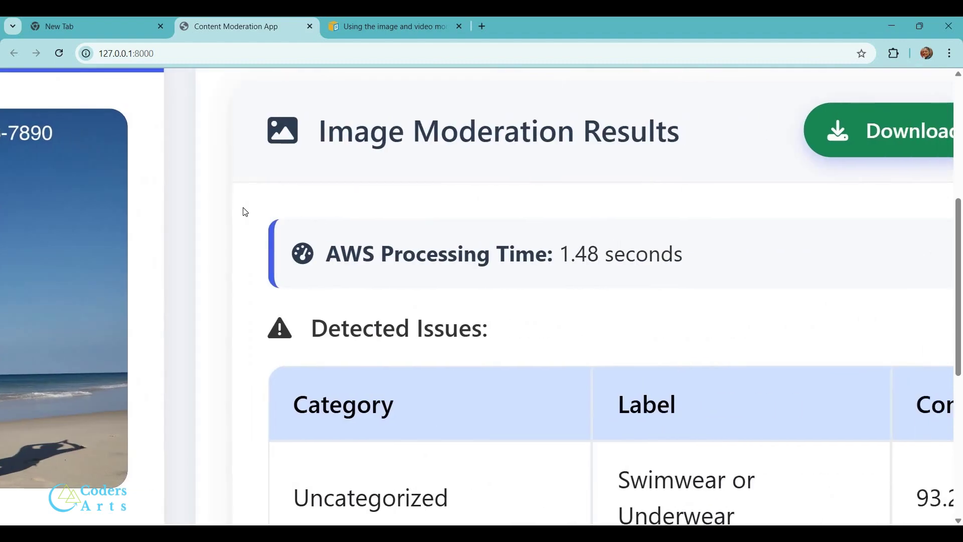
{"action": "scroll", "coordinate": [243, 206], "scroll_direction": "down", "scroll_amount": 5}
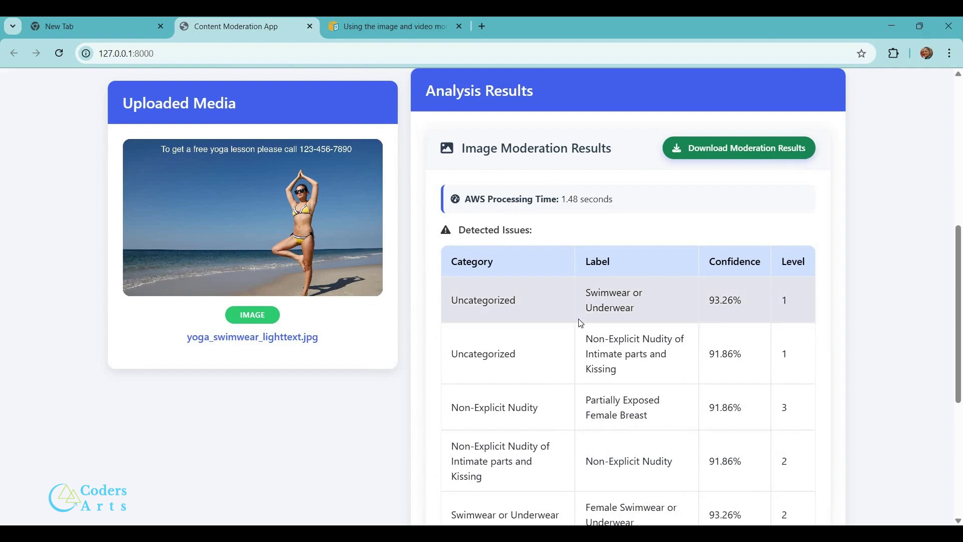
{"action": "scroll", "coordinate": [577, 323], "scroll_direction": "down", "scroll_amount": 2}
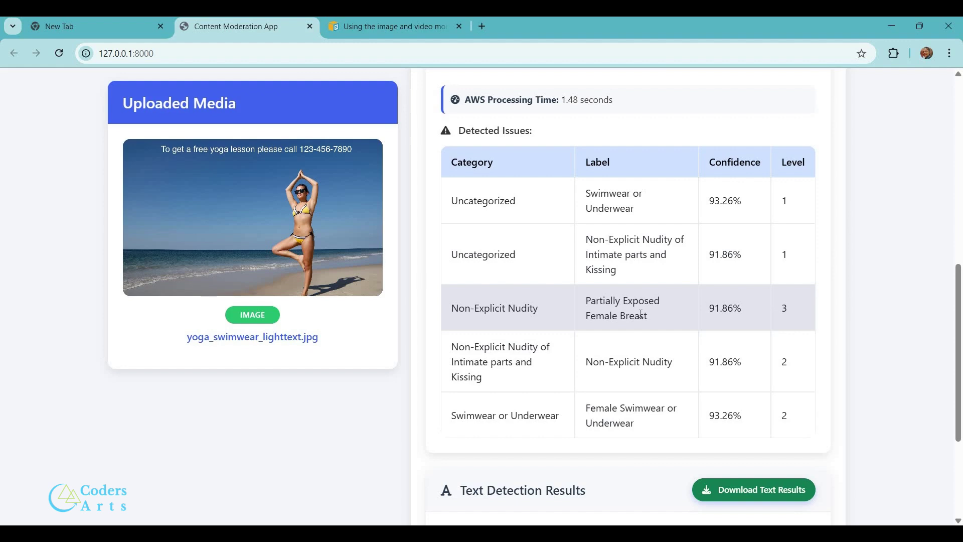
{"action": "scroll", "coordinate": [641, 314], "scroll_direction": "down", "scroll_amount": 4}
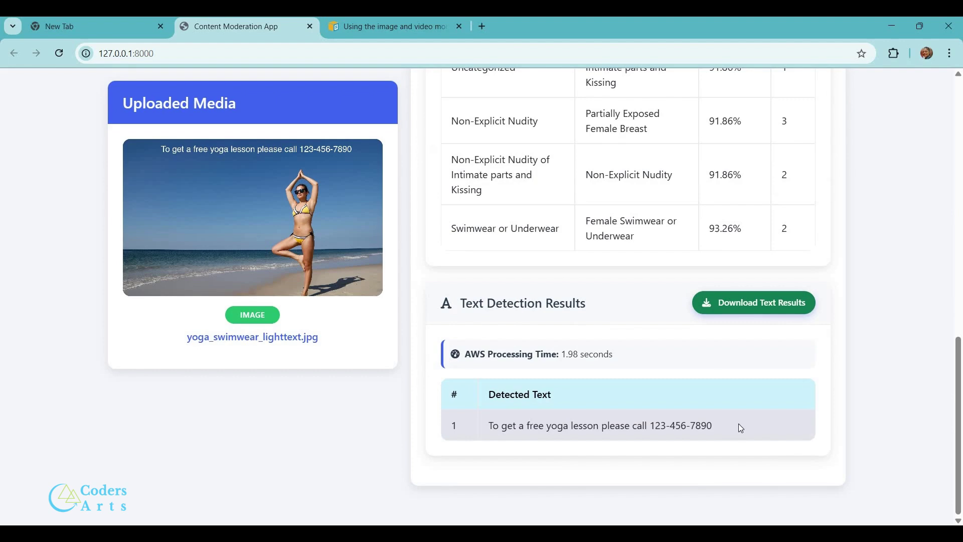
Upload the vid_cm.mp4 video from the AWS folder and analyze its content.
{"action": "scroll", "coordinate": [740, 426], "scroll_direction": "up", "scroll_amount": 15}
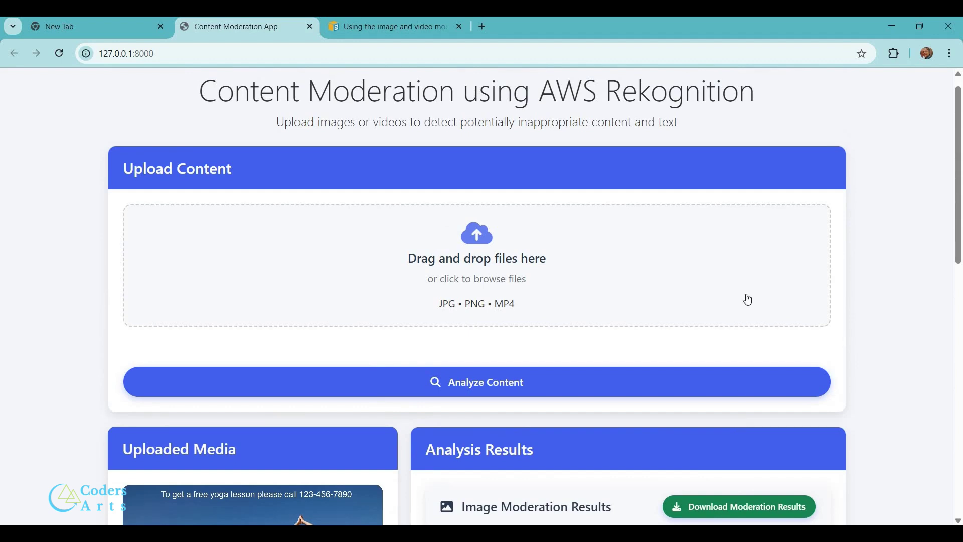
{"action": "left_click", "coordinate": [527, 277]}
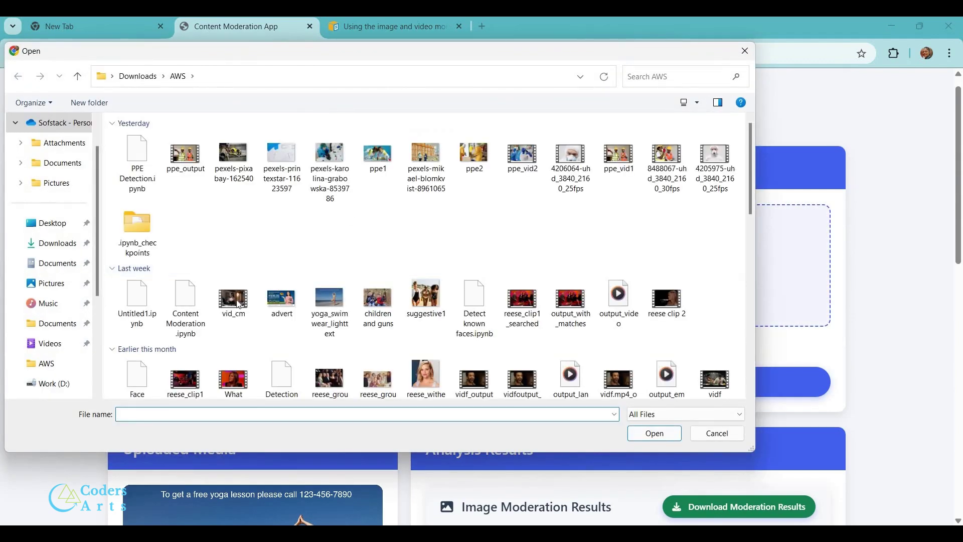
{"action": "left_click", "coordinate": [235, 301]}
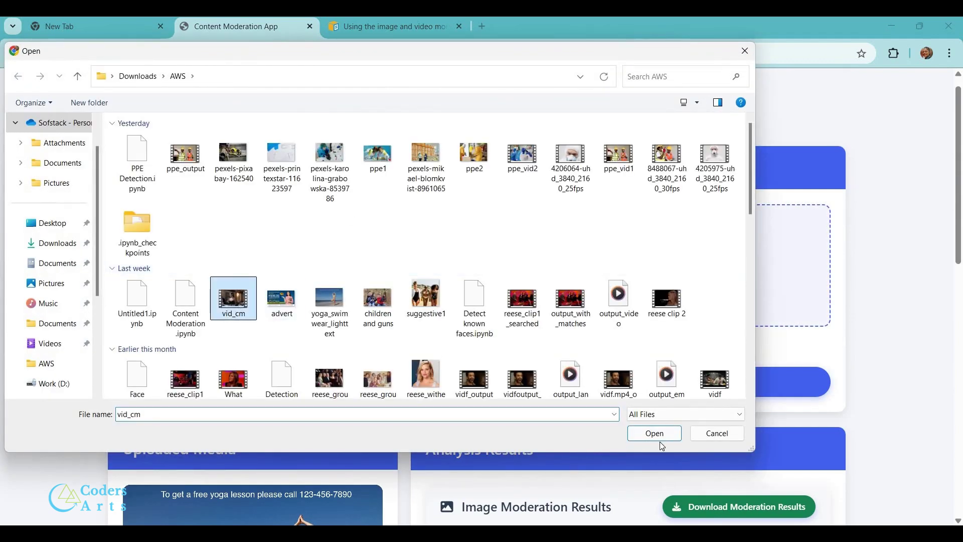
{"action": "left_click", "coordinate": [655, 436]}
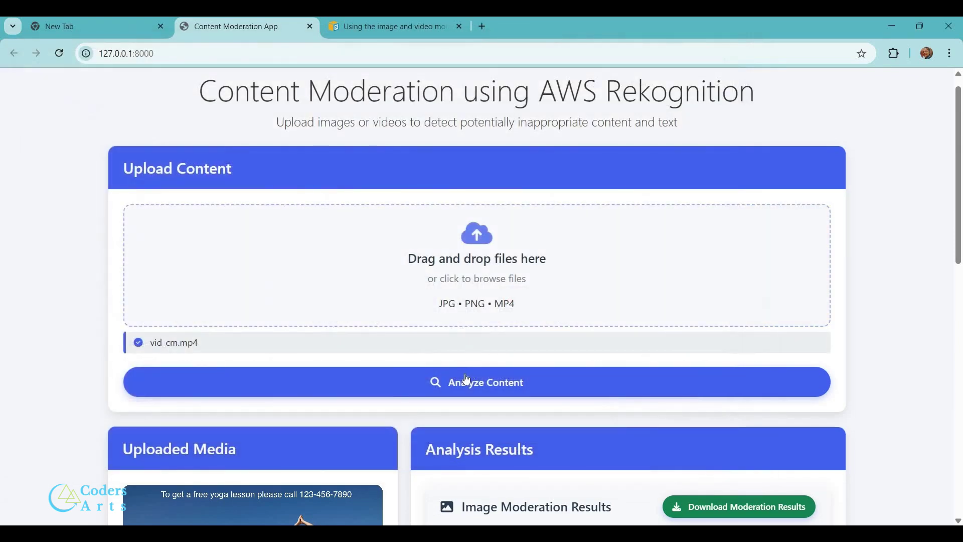
{"action": "left_click", "coordinate": [464, 376]}
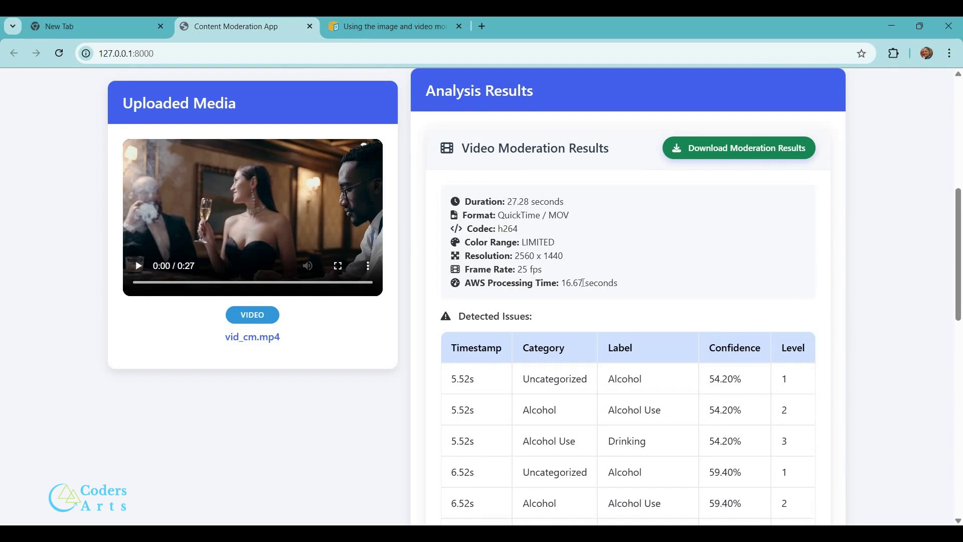
Review the video moderation details and the first timestamped rows of the Detected Issues table.
{"action": "scroll", "coordinate": [583, 282], "scroll_direction": "up", "scroll_amount": 5}
{"action": "scroll", "coordinate": [583, 283], "scroll_direction": "up", "scroll_amount": 2}
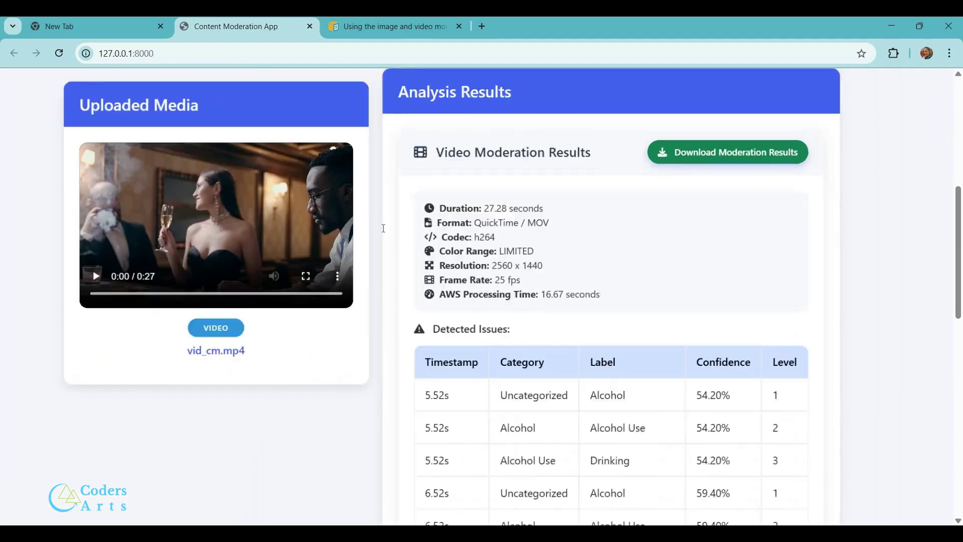
{"action": "scroll", "coordinate": [503, 421], "scroll_direction": "down", "scroll_amount": 4}
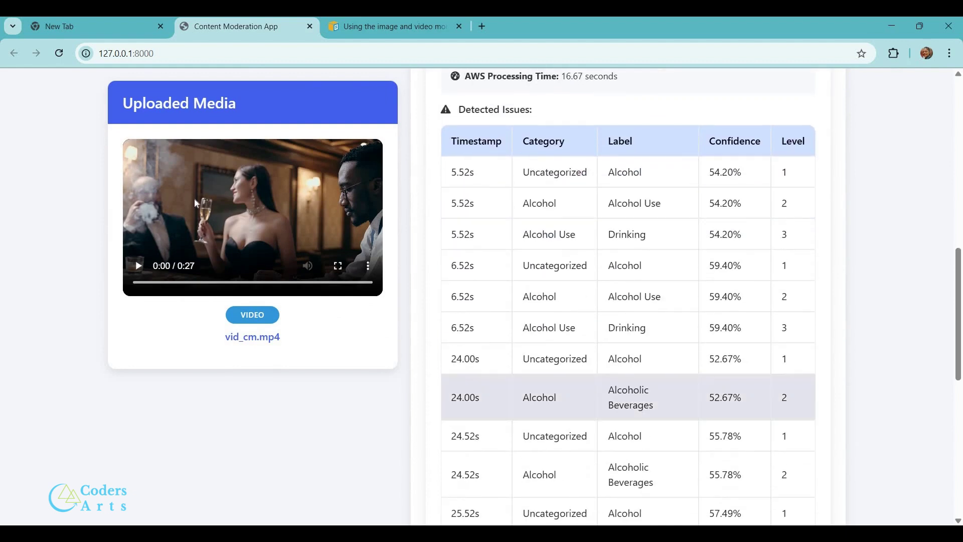
Open the uploaded video in a new browser tab and watch it play there.
{"action": "right_click", "coordinate": [233, 227]}
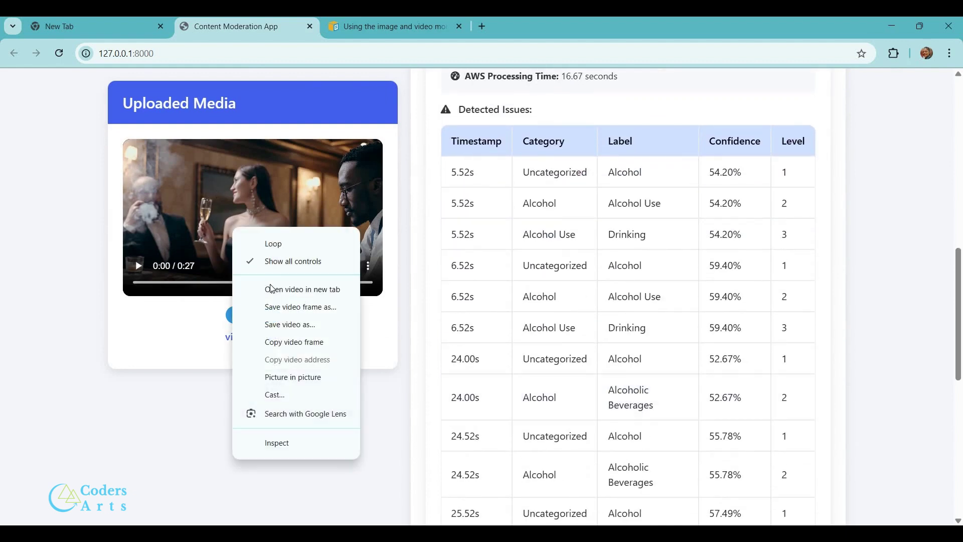
{"action": "left_click", "coordinate": [272, 289]}
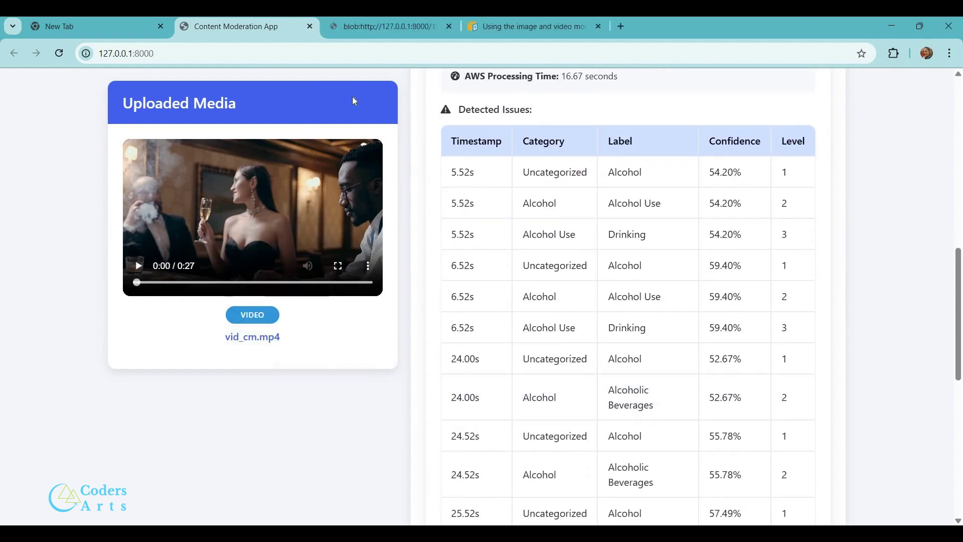
{"action": "left_click", "coordinate": [367, 29]}
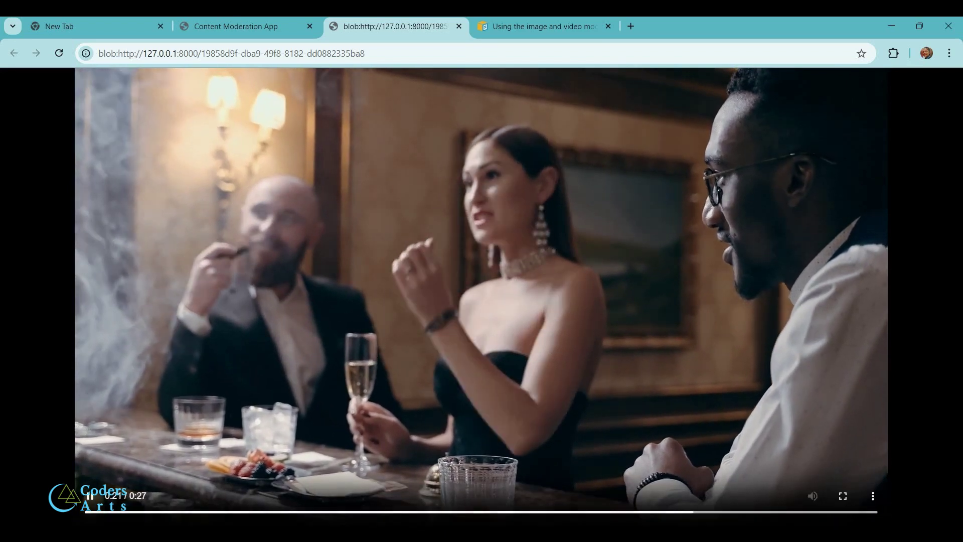
Return to the Content Moderation App page and examine the timestamps, labels, confidence and levels of the video's detected issues.
{"action": "left_click", "coordinate": [226, 26]}
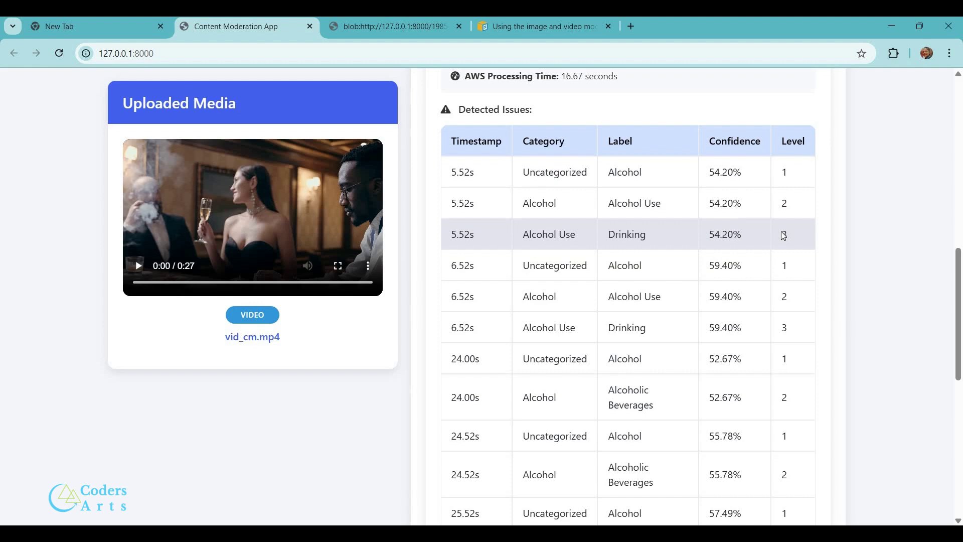
{"action": "scroll", "coordinate": [782, 237], "scroll_direction": "down", "scroll_amount": 6}
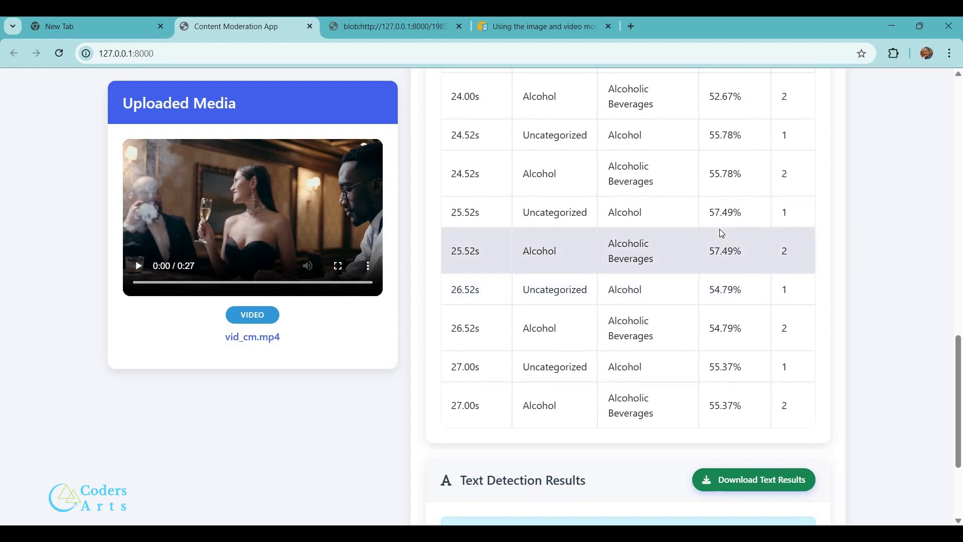
{"action": "scroll", "coordinate": [721, 232], "scroll_direction": "up", "scroll_amount": 6}
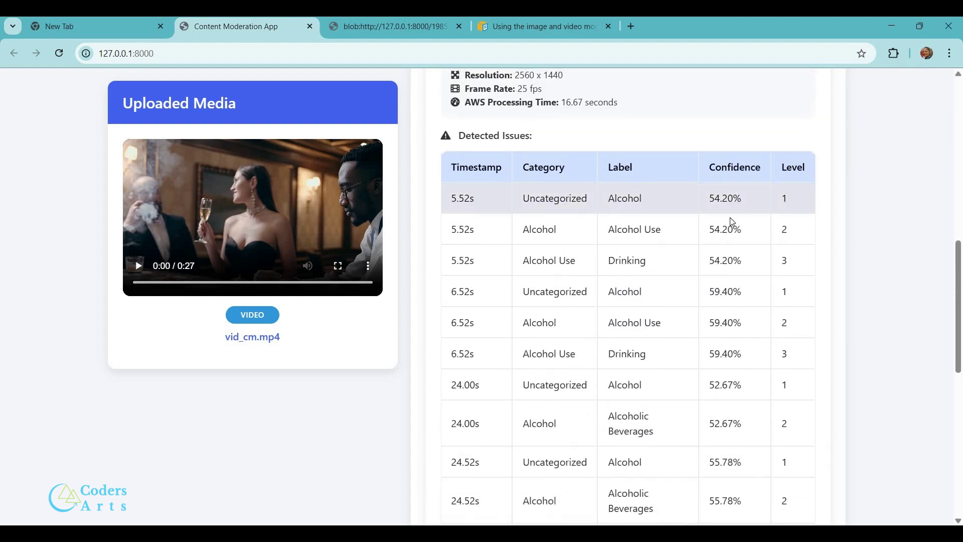
{"action": "scroll", "coordinate": [726, 257], "scroll_direction": "down", "scroll_amount": 2}
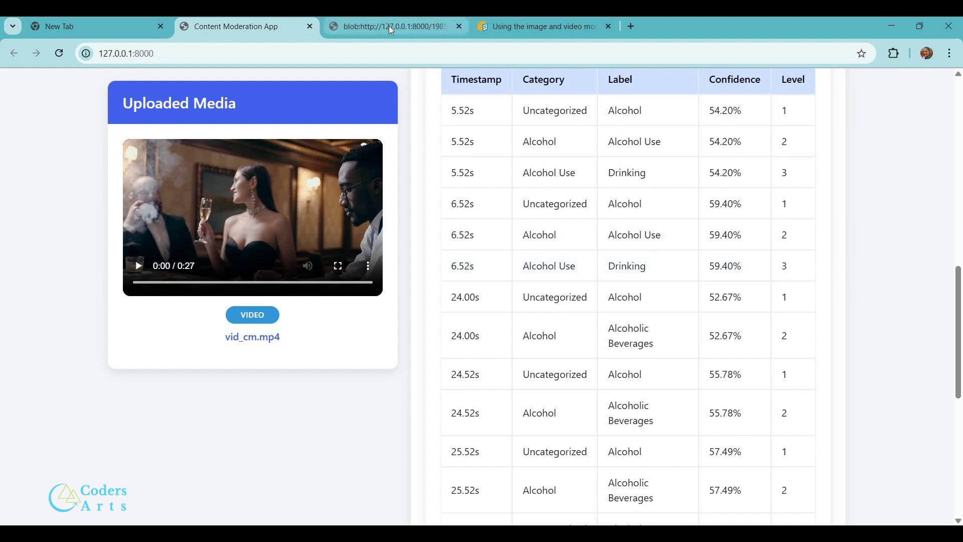
Check the video in its own tab again, then review the app's remaining detected issues and video text detection results.
{"action": "key", "text": "ctrl+Tab"}
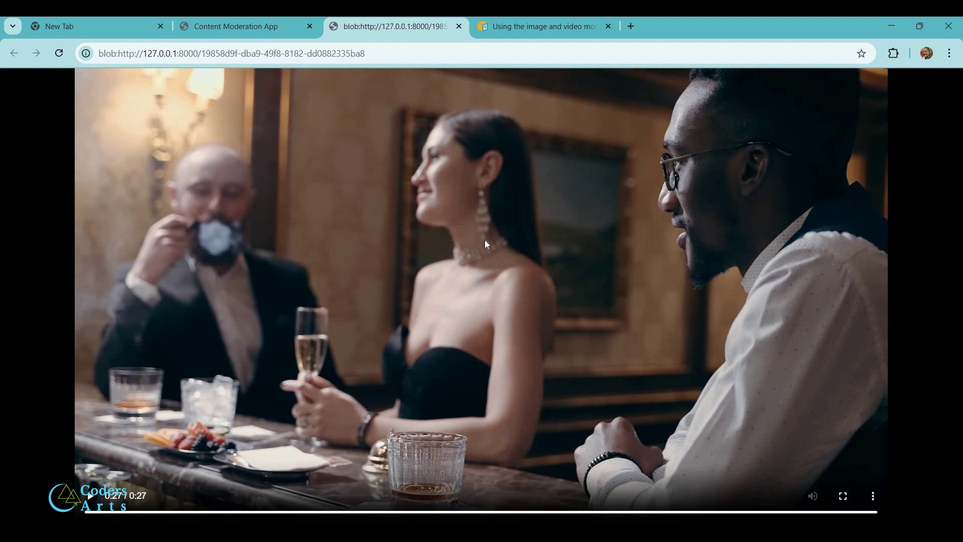
{"action": "left_click", "coordinate": [239, 27]}
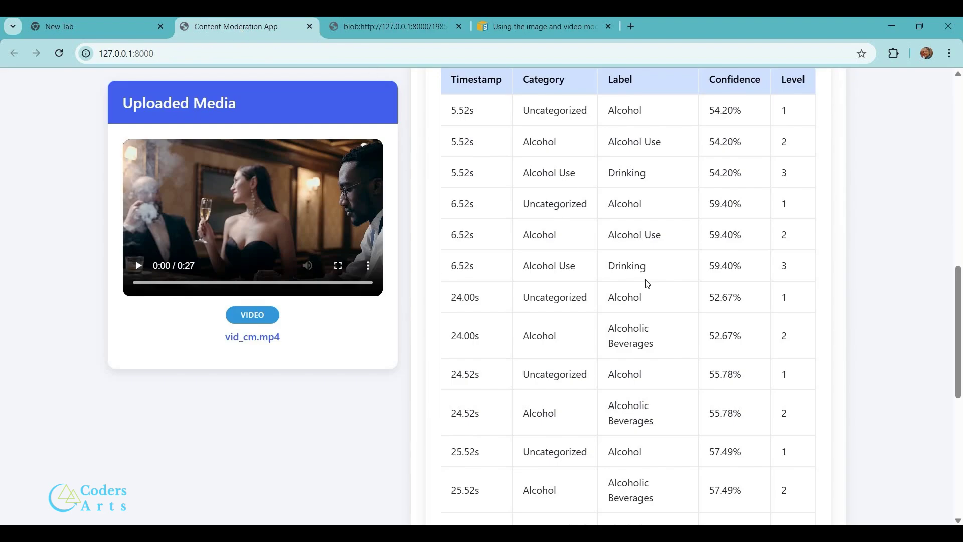
{"action": "scroll", "coordinate": [647, 283], "scroll_direction": "up", "scroll_amount": 4}
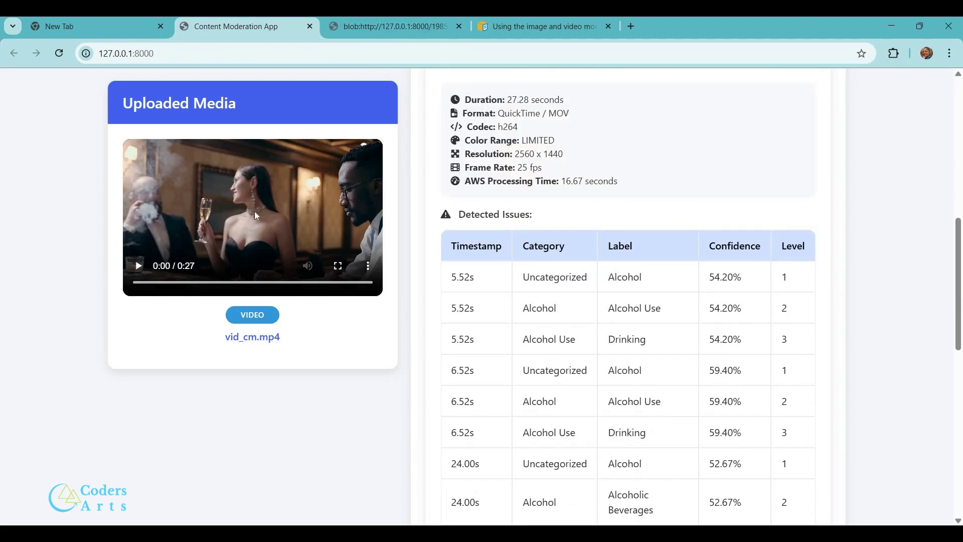
{"action": "scroll", "coordinate": [599, 372], "scroll_direction": "down", "scroll_amount": 2}
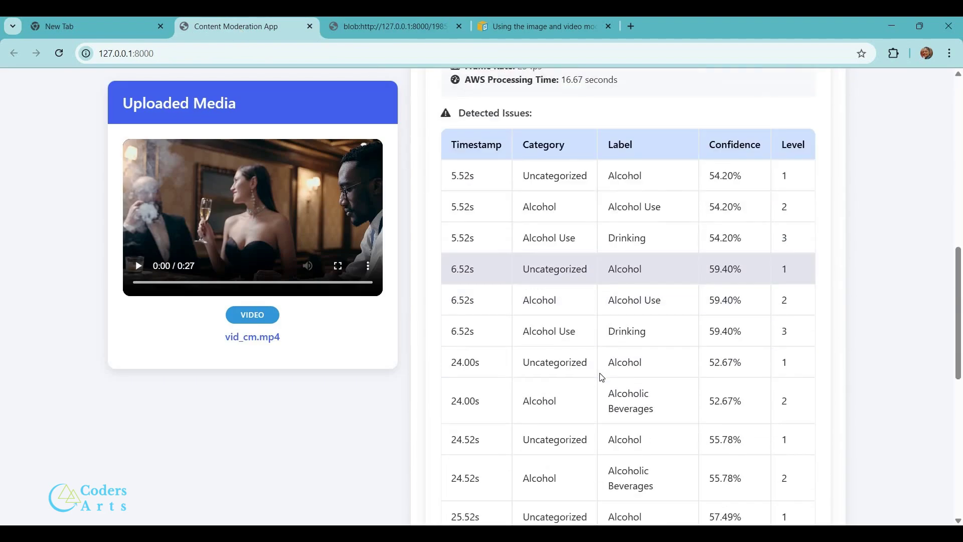
{"action": "scroll", "coordinate": [600, 378], "scroll_direction": "down", "scroll_amount": 6}
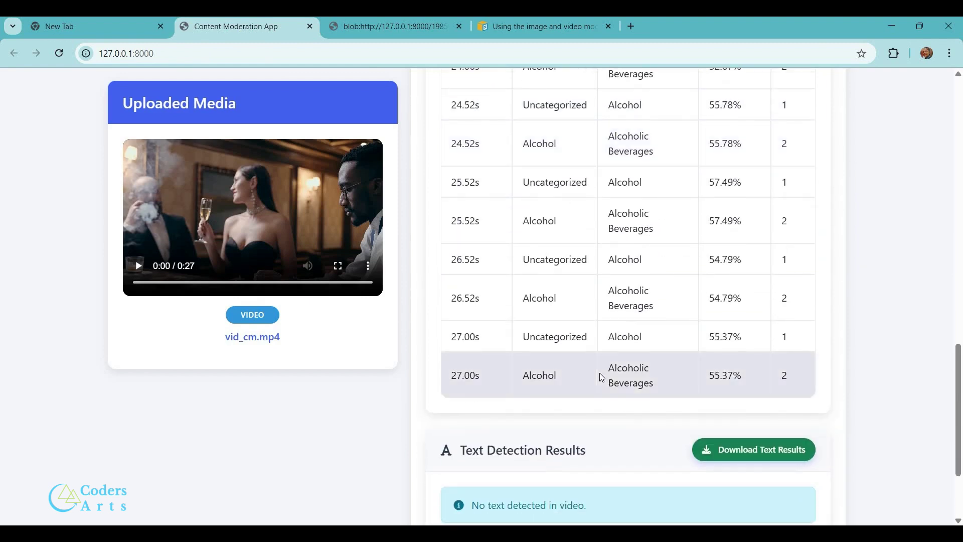
{"action": "scroll", "coordinate": [602, 376], "scroll_direction": "down", "scroll_amount": 3}
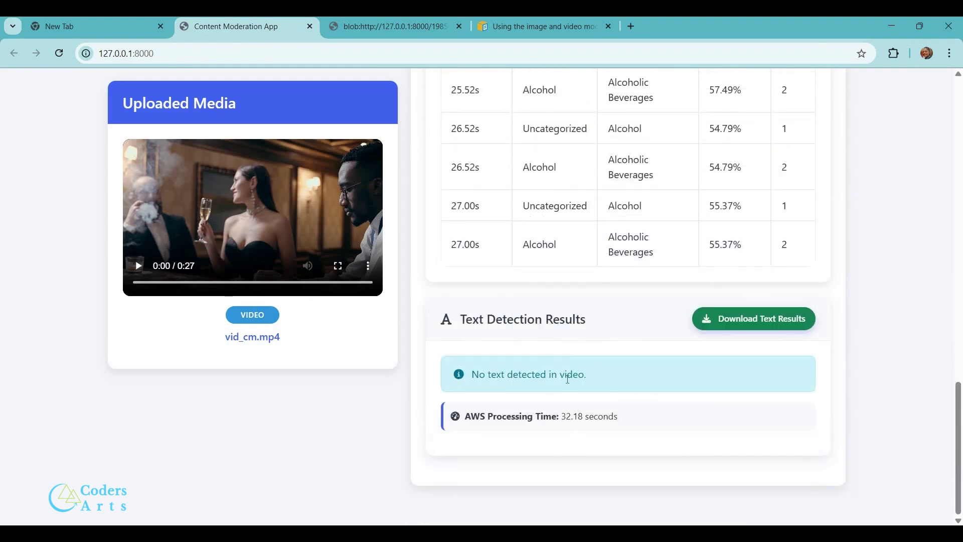
{"action": "scroll", "coordinate": [568, 379], "scroll_direction": "up", "scroll_amount": 13}
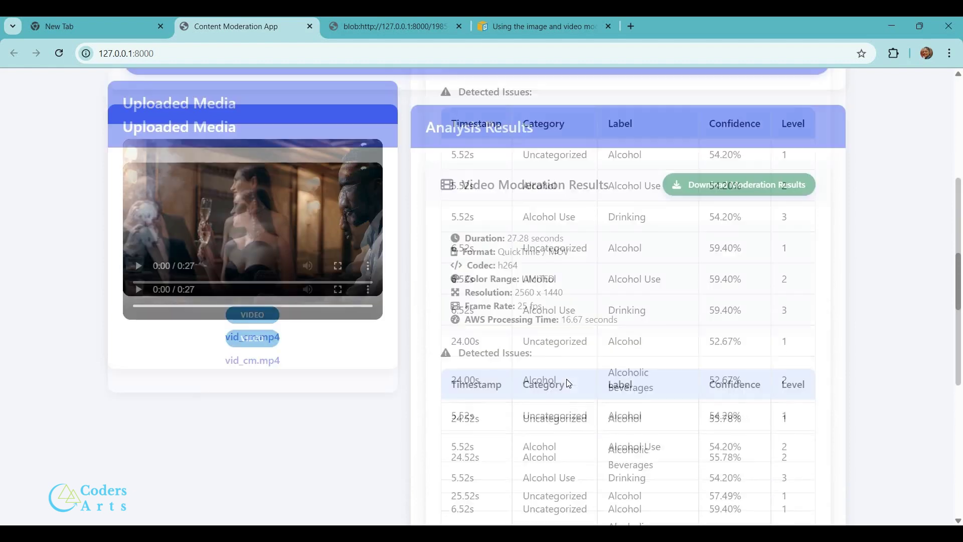